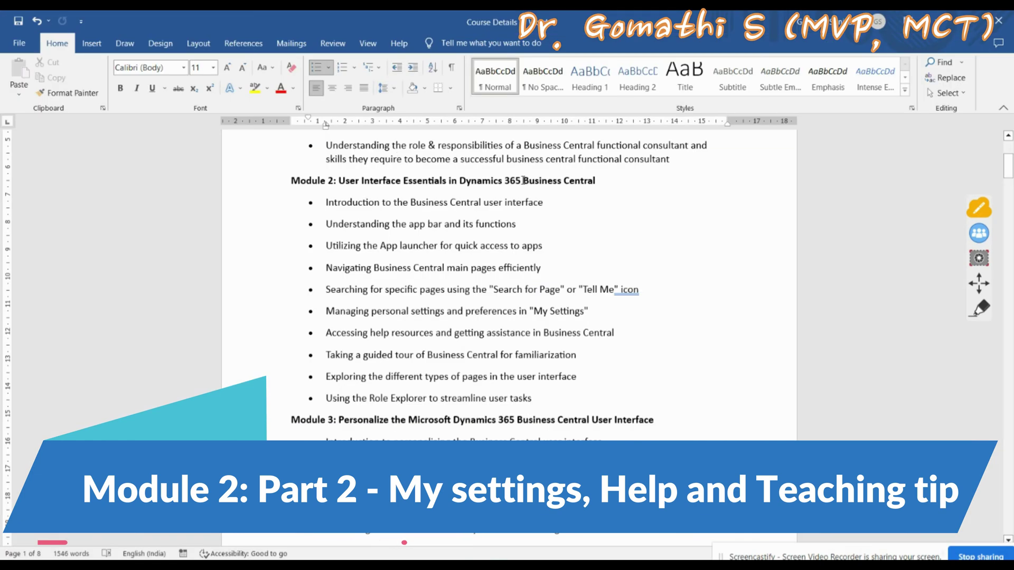
Bring up the 'Business Central Functional Consultant 101' course outline in Word, scrolled to the top
{"action": "scroll", "coordinate": [523, 180], "scroll_direction": "up", "scroll_amount": 5}
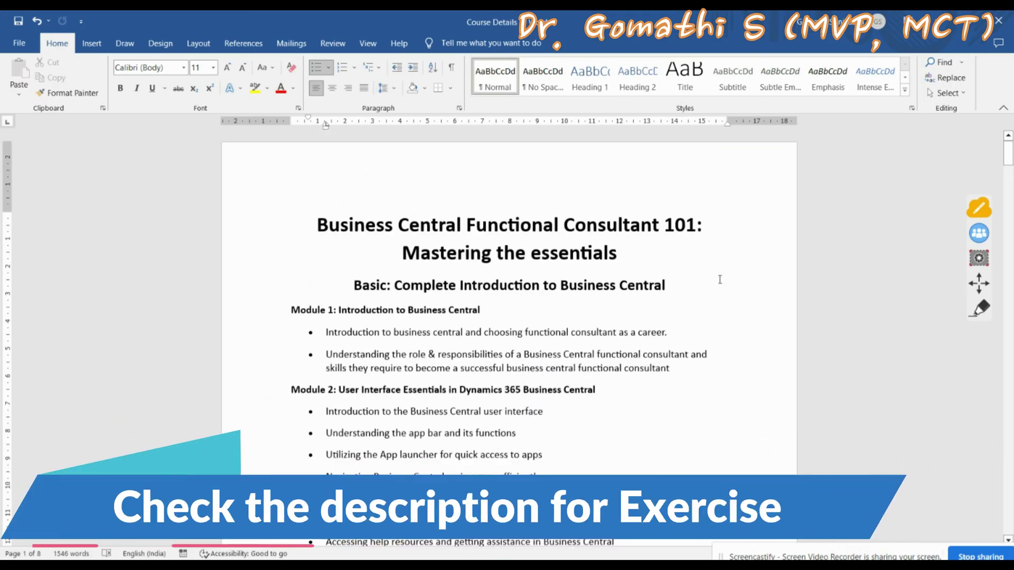
Highlight the two Module 1 topic lines in the course outline
{"action": "scroll", "coordinate": [720, 280], "scroll_direction": "down", "scroll_amount": 3}
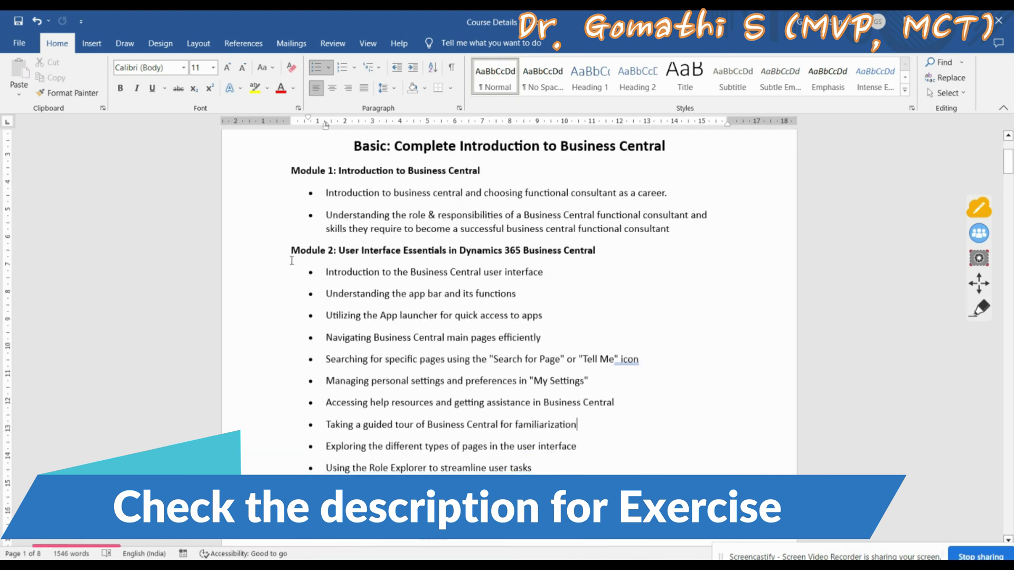
{"action": "left_click_drag", "start_coordinate": [322, 194], "coordinate": [719, 226]}
{"action": "scroll", "coordinate": [364, 354], "scroll_direction": "down", "scroll_amount": 1}
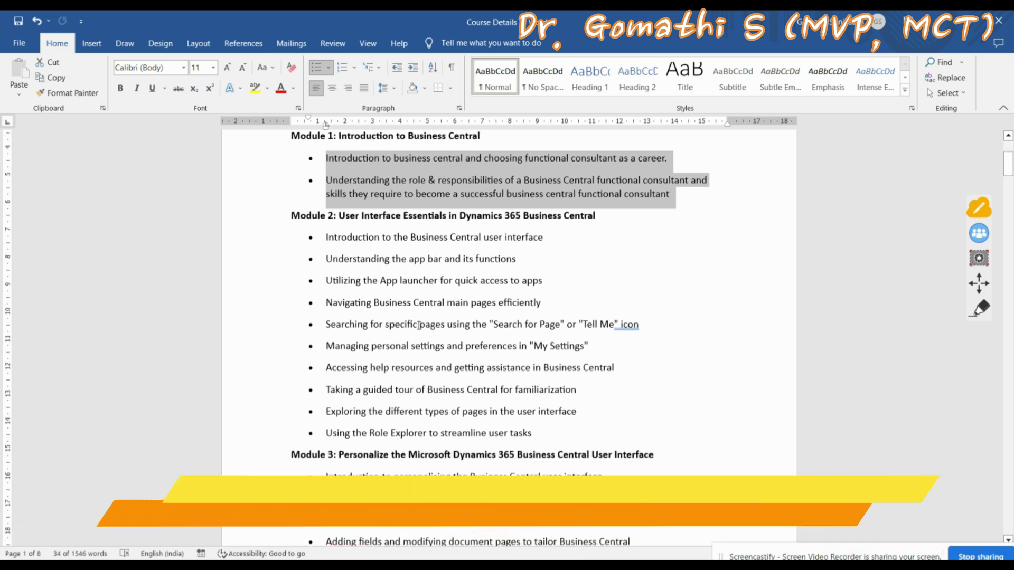
Highlight the Module 2 topics on My Settings, help, guided tours and page types, then return to Chrome
{"action": "left_click_drag", "start_coordinate": [325, 348], "coordinate": [623, 398]}
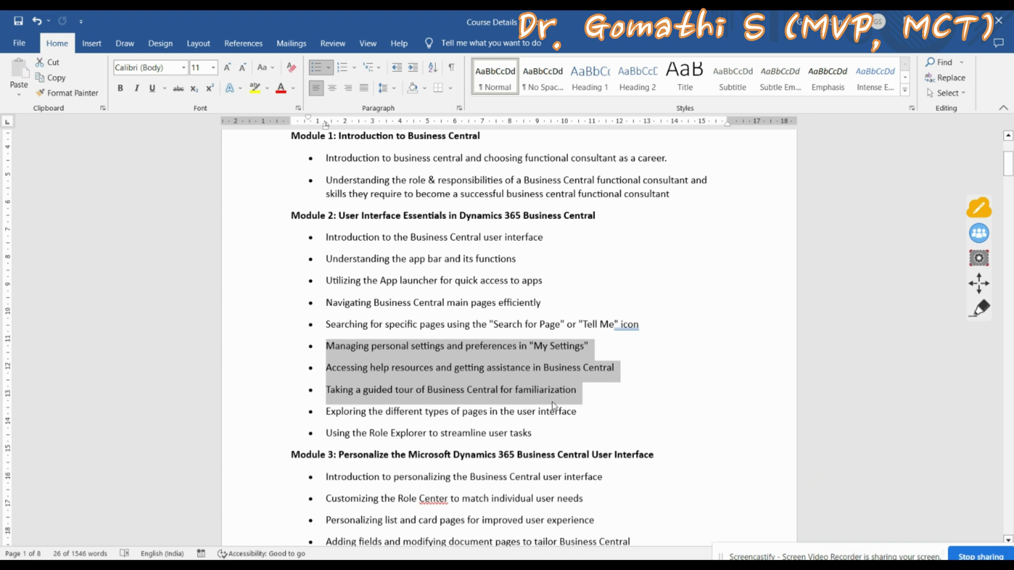
{"action": "left_click_drag", "start_coordinate": [325, 412], "coordinate": [593, 423]}
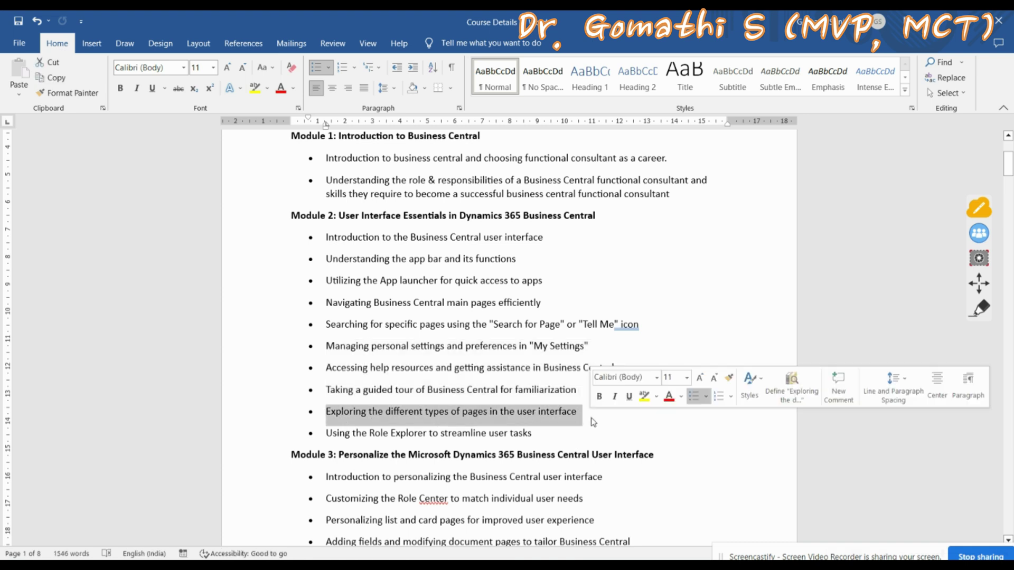
{"action": "left_click", "coordinate": [331, 415]}
{"action": "left_click_drag", "start_coordinate": [326, 412], "coordinate": [580, 391]}
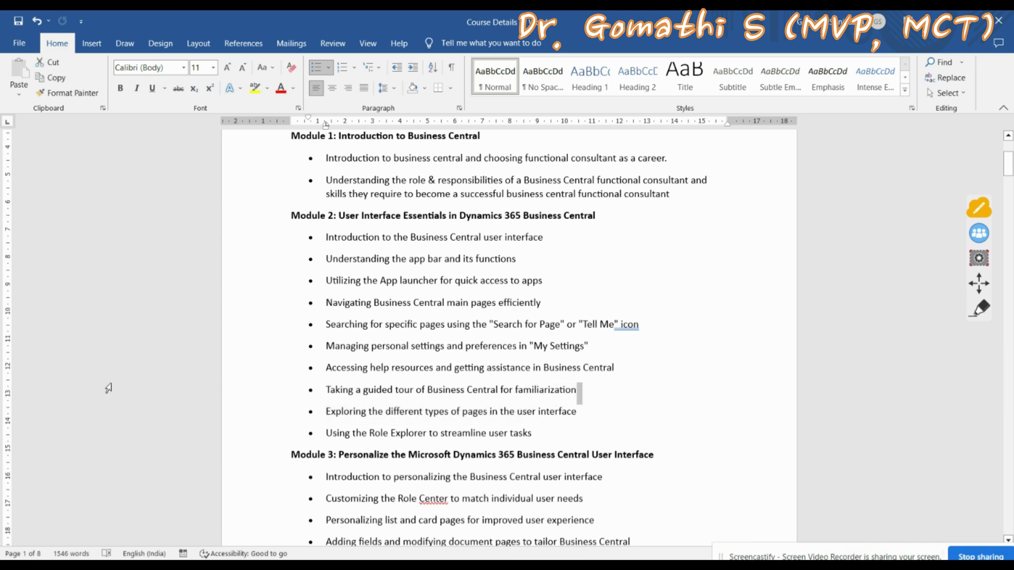
{"action": "key", "text": "alt+Tab"}
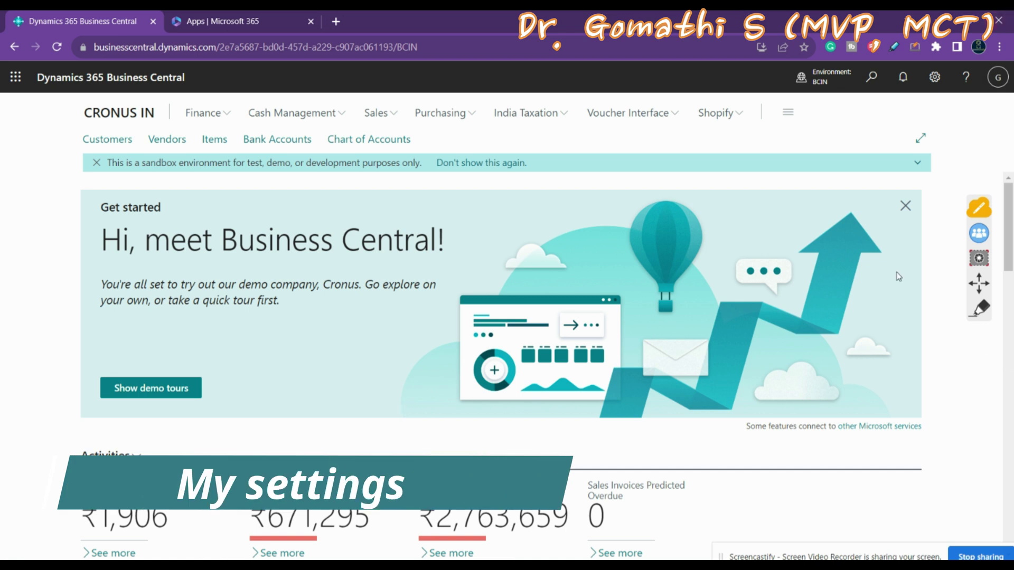
Close the Apps | Microsoft 365 browser tab
{"action": "left_click", "coordinate": [310, 21]}
{"action": "left_click", "coordinate": [979, 308]}
{"action": "mouse_move", "coordinate": [945, 65]}
{"action": "left_mouse_down"}
{"action": "mouse_move", "coordinate": [921, 98]}
{"action": "mouse_move", "coordinate": [947, 70]}
{"action": "left_mouse_up"}
{"action": "left_click", "coordinate": [982, 411]}
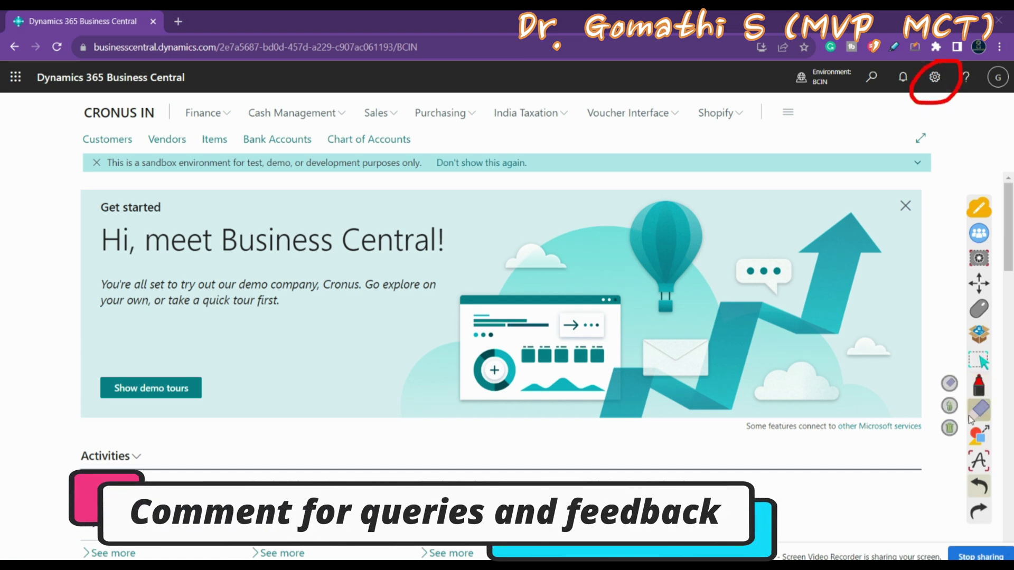
{"action": "left_click", "coordinate": [948, 427]}
Open My Settings from the gear icon's Settings pane
{"action": "left_click", "coordinate": [936, 80]}
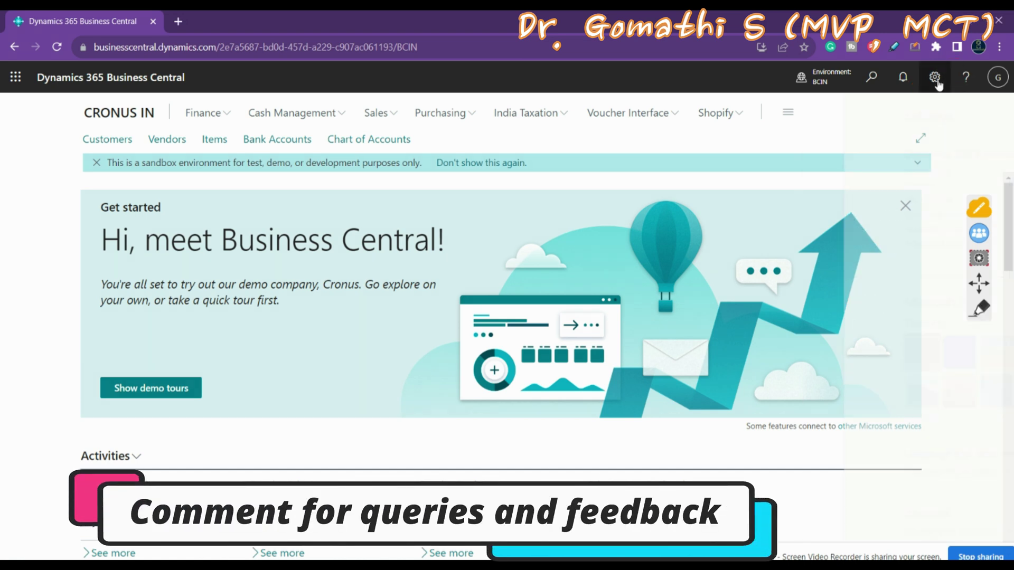
{"action": "left_click", "coordinate": [980, 312]}
{"action": "mouse_move", "coordinate": [820, 211]}
{"action": "left_mouse_down"}
{"action": "mouse_move", "coordinate": [871, 217]}
{"action": "mouse_move", "coordinate": [806, 208]}
{"action": "mouse_move", "coordinate": [858, 214]}
{"action": "left_mouse_up"}
{"action": "left_click", "coordinate": [979, 408]}
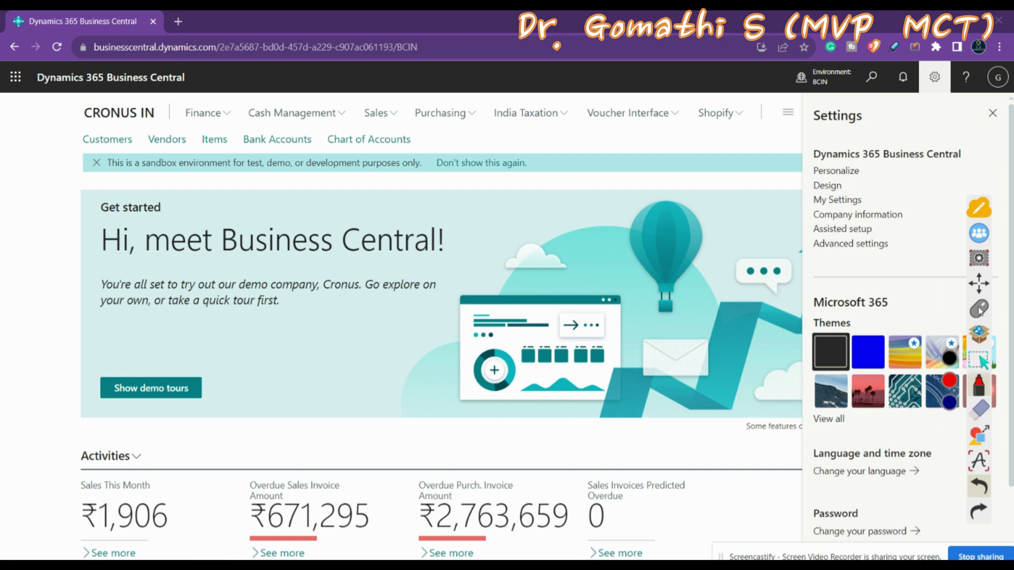
{"action": "left_click", "coordinate": [980, 311]}
{"action": "left_click", "coordinate": [839, 200]}
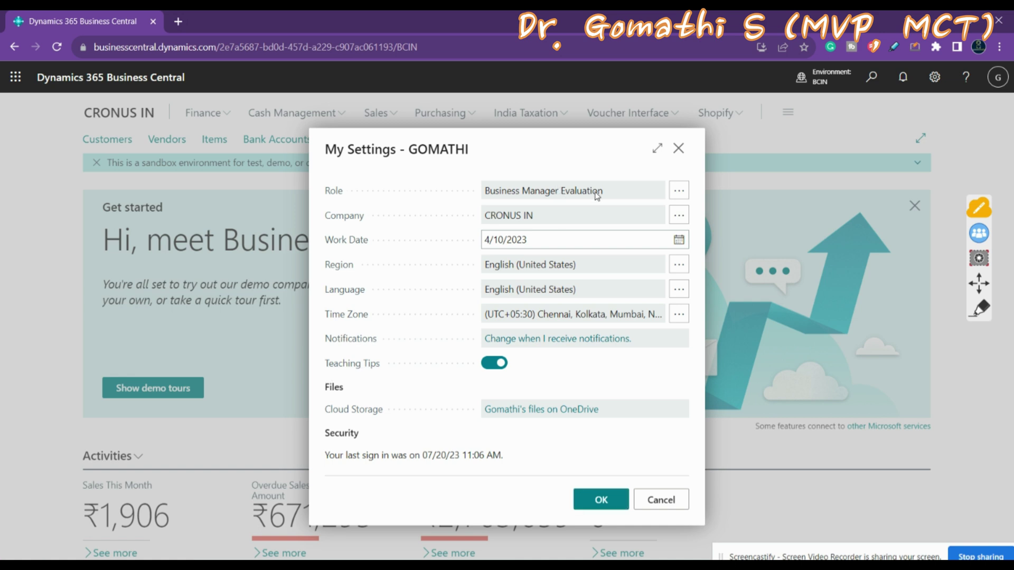
{"action": "left_click", "coordinate": [679, 190]}
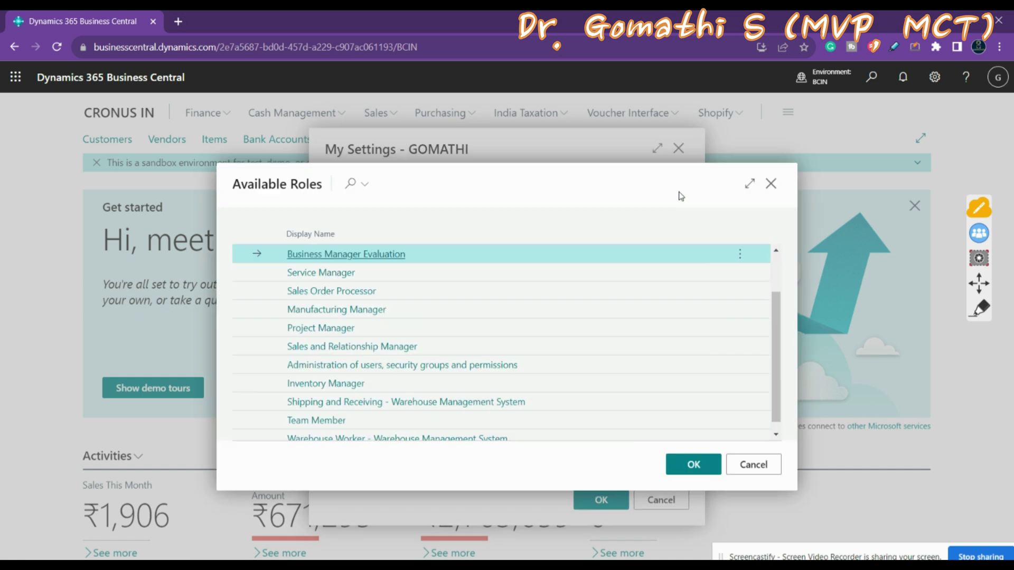
{"action": "scroll", "coordinate": [471, 322], "scroll_direction": "up", "scroll_amount": 2}
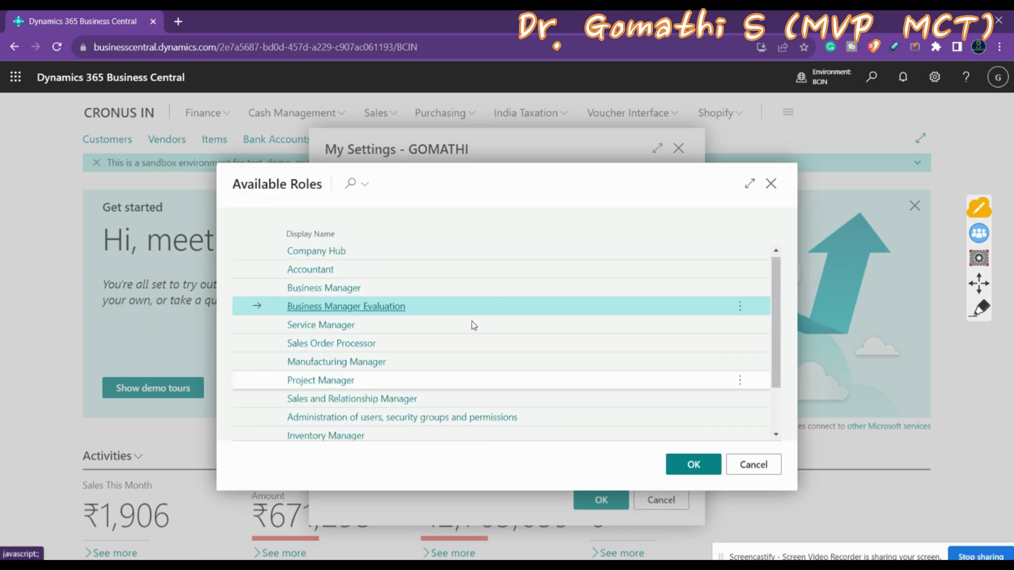
{"action": "left_click", "coordinate": [768, 187]}
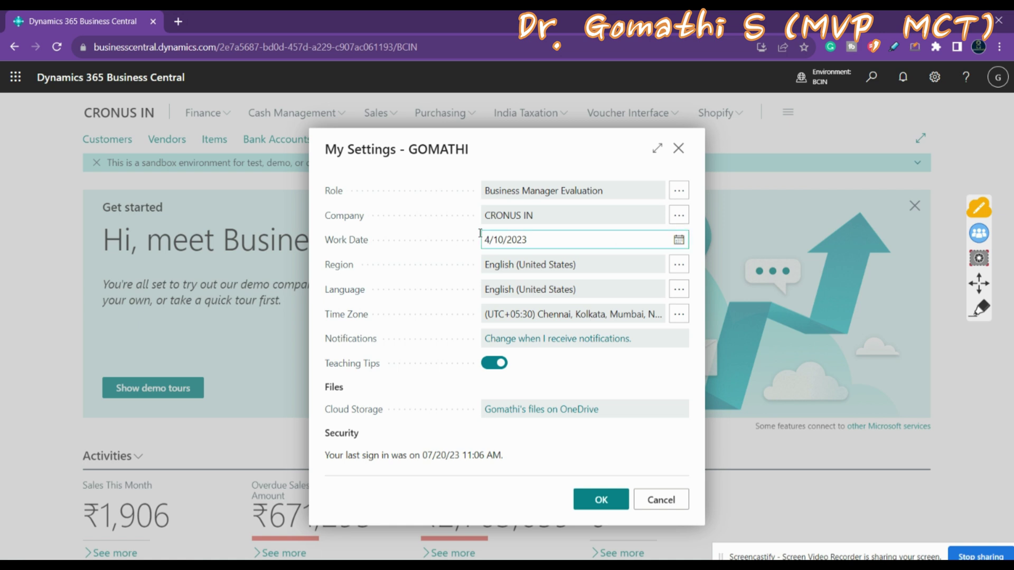
{"action": "left_click", "coordinate": [667, 246]}
{"action": "left_click", "coordinate": [679, 239]}
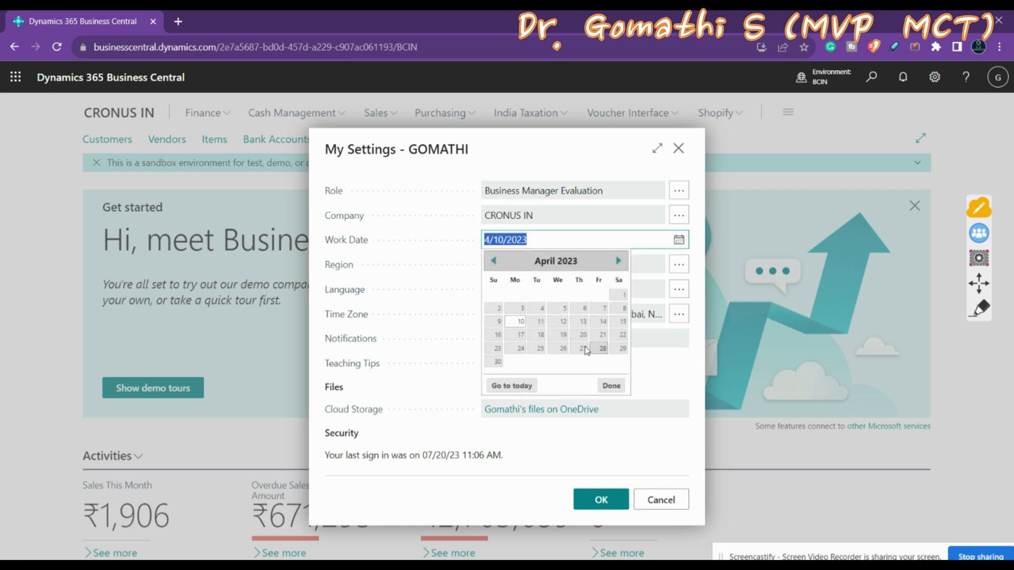
{"action": "left_click", "coordinate": [666, 387]}
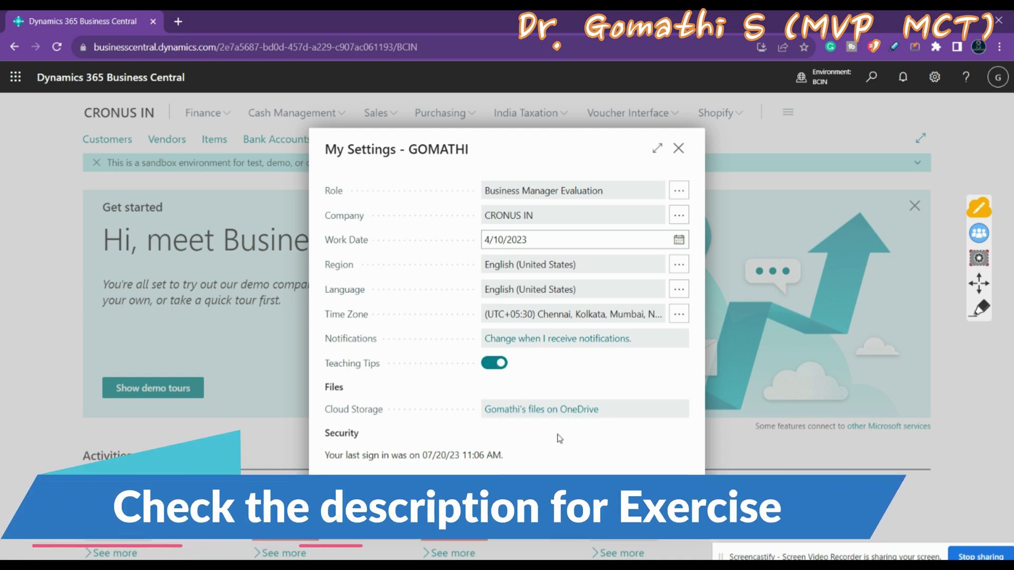
{"action": "left_click", "coordinate": [567, 411]}
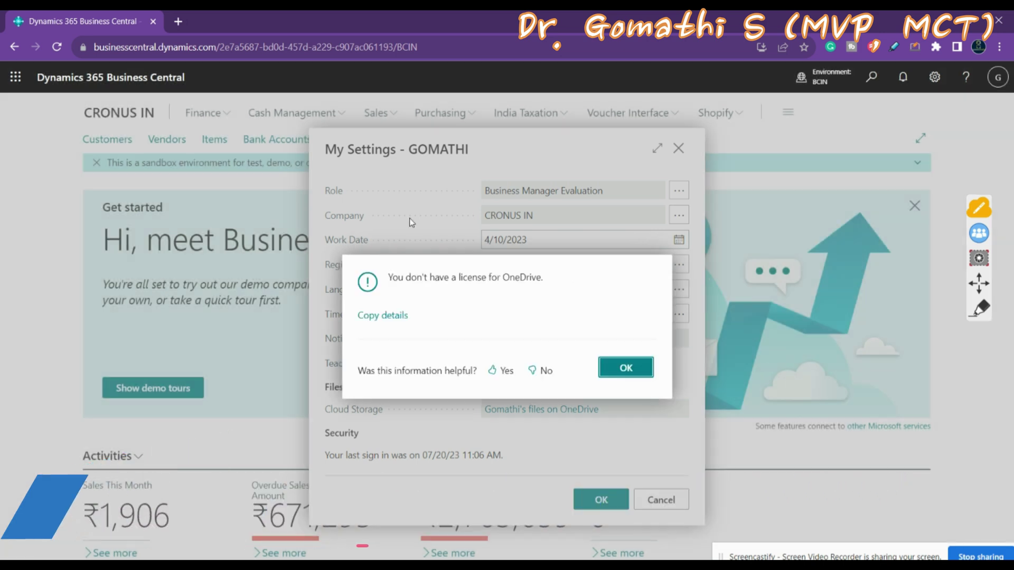
{"action": "left_click", "coordinate": [626, 368]}
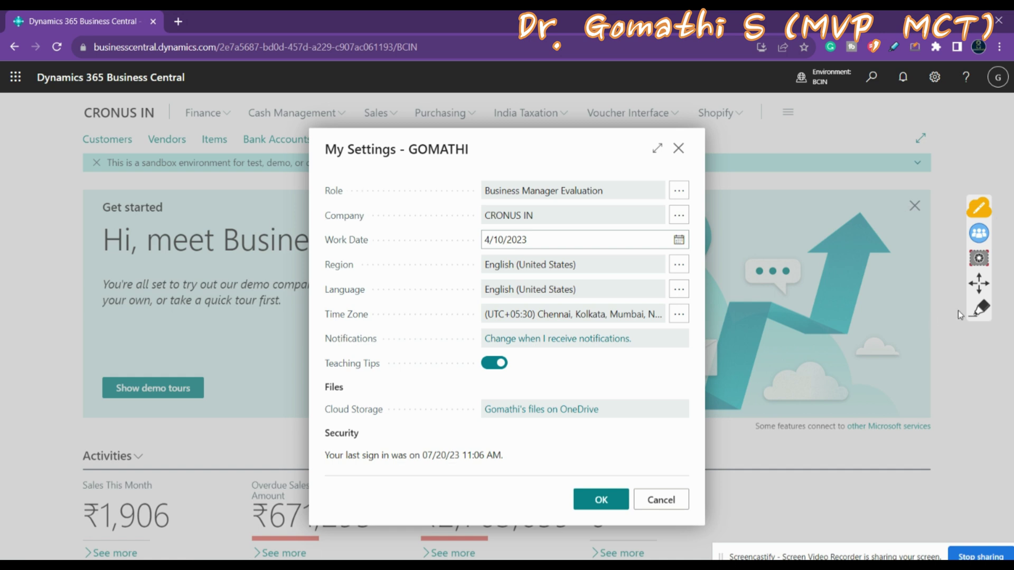
{"action": "left_click", "coordinate": [979, 308]}
{"action": "mouse_move", "coordinate": [383, 175]}
{"action": "left_mouse_down"}
{"action": "mouse_move", "coordinate": [328, 196]}
{"action": "mouse_move", "coordinate": [393, 193]}
{"action": "left_mouse_up"}
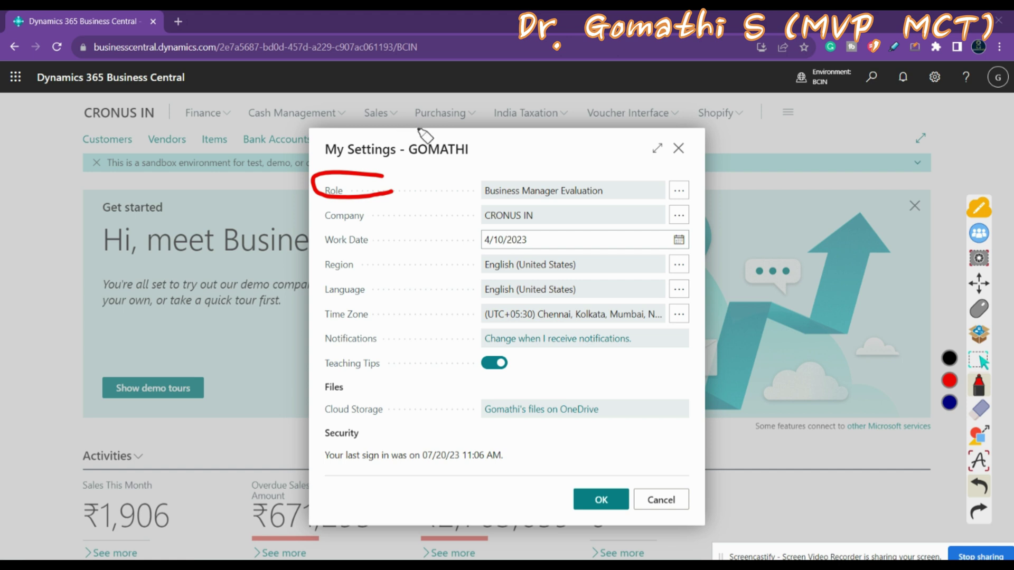
{"action": "left_click", "coordinate": [979, 408]}
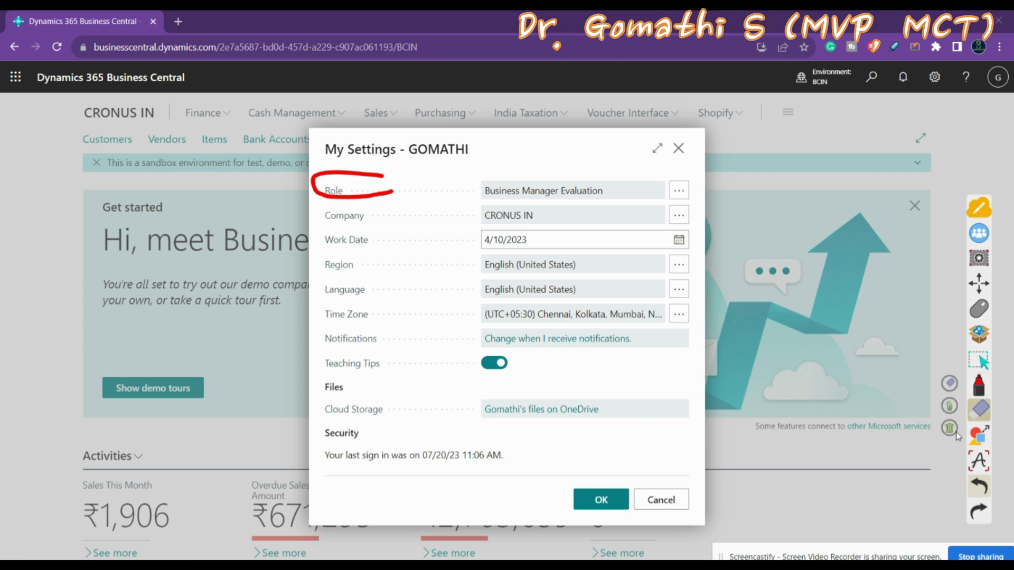
{"action": "left_click", "coordinate": [949, 433]}
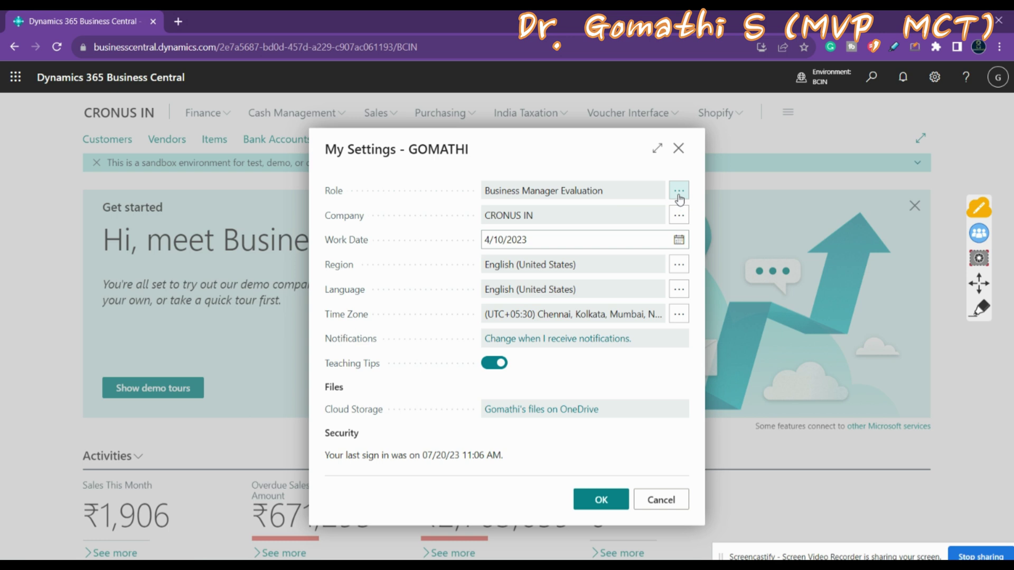
Pick Accountant from Available Roles and save My Settings with OK
{"action": "left_click", "coordinate": [679, 190]}
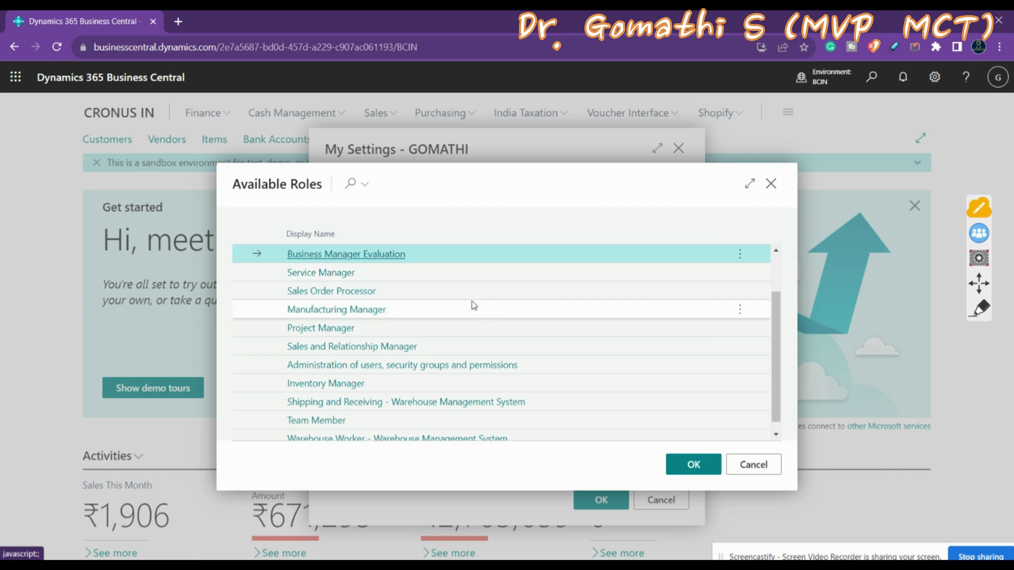
{"action": "scroll", "coordinate": [437, 322], "scroll_direction": "up", "scroll_amount": 2}
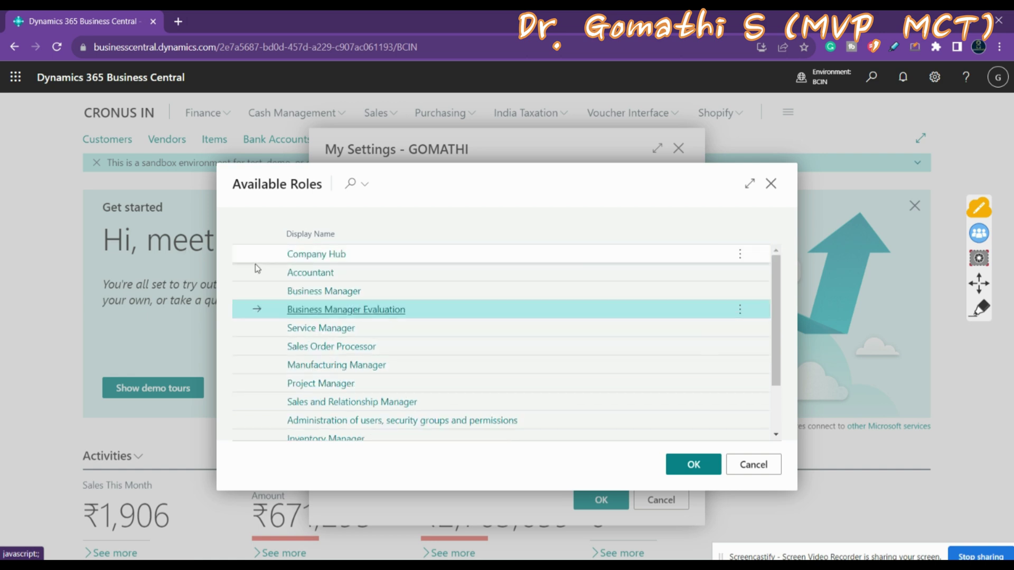
{"action": "left_click", "coordinate": [287, 278]}
{"action": "left_click", "coordinate": [614, 499]}
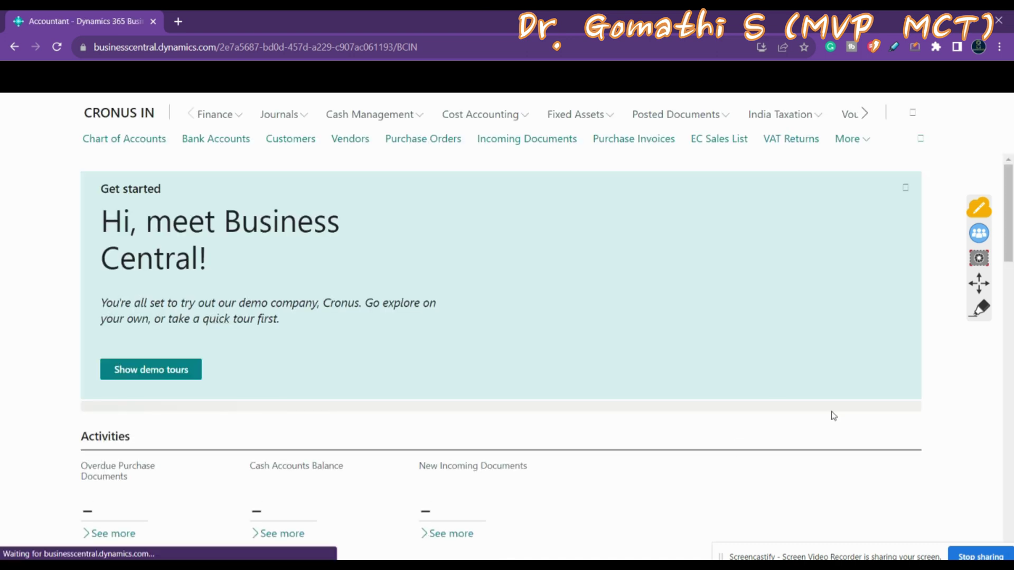
{"action": "scroll", "coordinate": [430, 308], "scroll_direction": "down", "scroll_amount": 5}
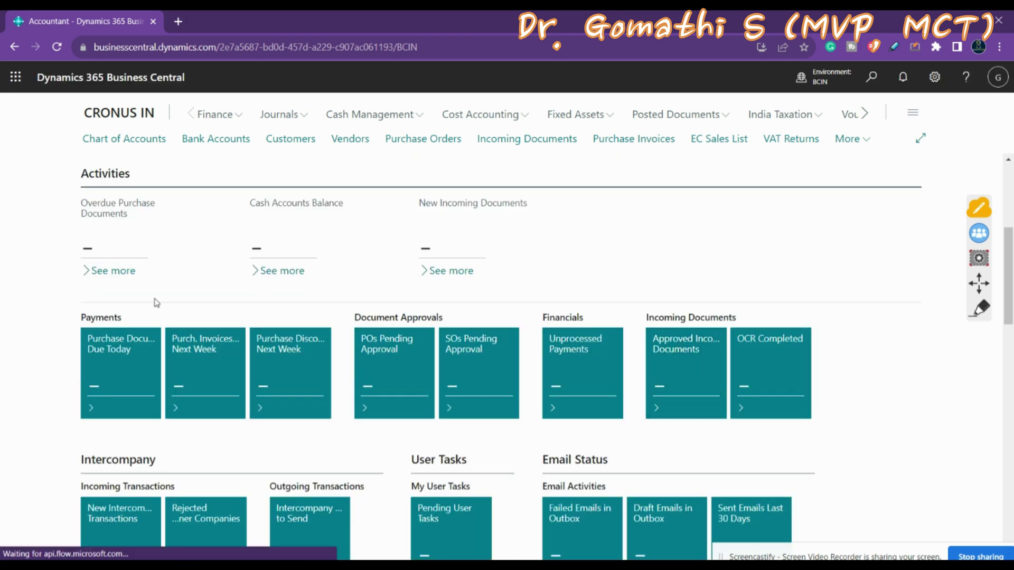
{"action": "scroll", "coordinate": [609, 358], "scroll_direction": "down", "scroll_amount": 15}
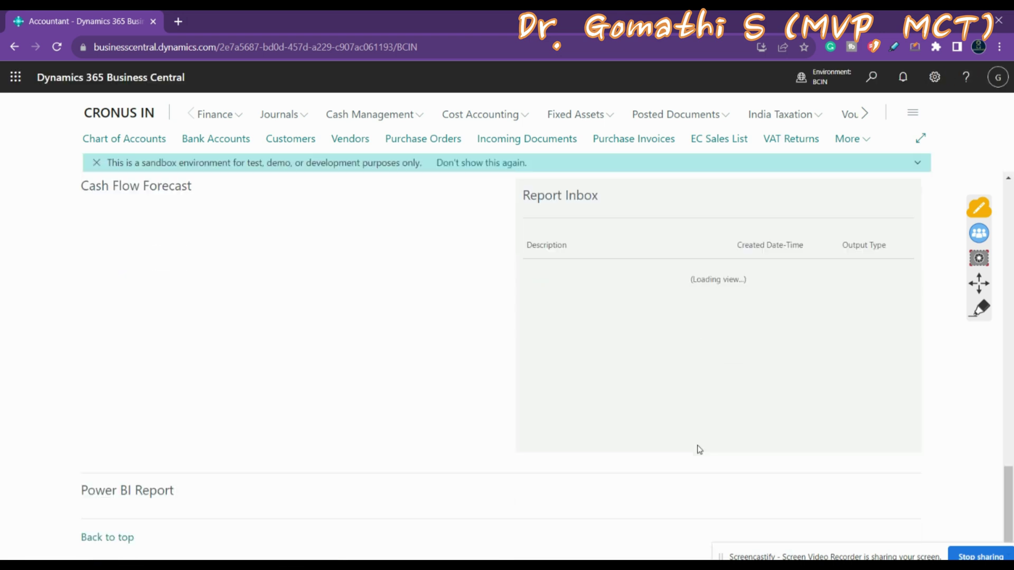
{"action": "scroll", "coordinate": [700, 450], "scroll_direction": "up", "scroll_amount": 7}
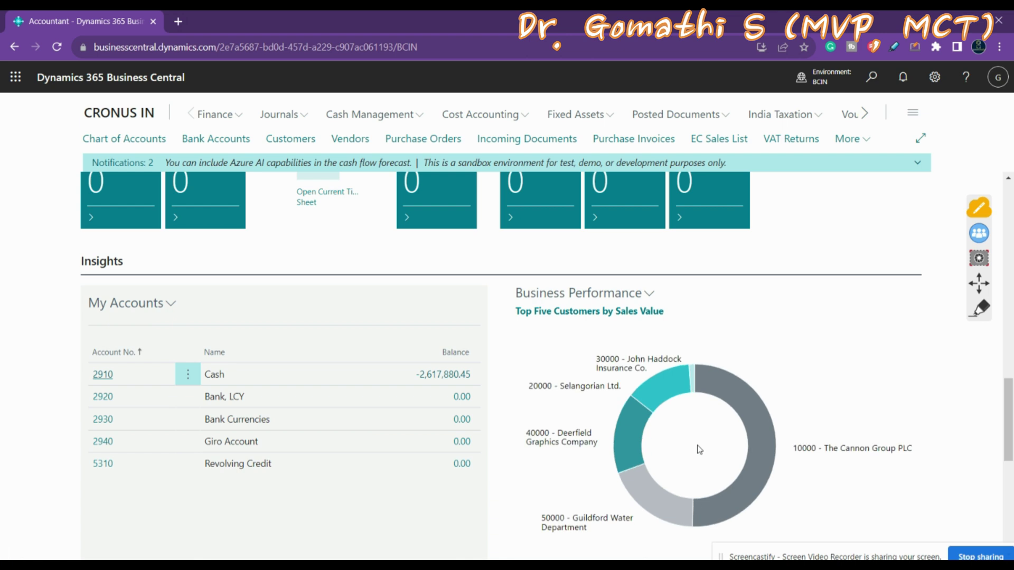
{"action": "scroll", "coordinate": [708, 447], "scroll_direction": "down", "scroll_amount": 8}
{"action": "scroll", "coordinate": [713, 453], "scroll_direction": "down", "scroll_amount": 3}
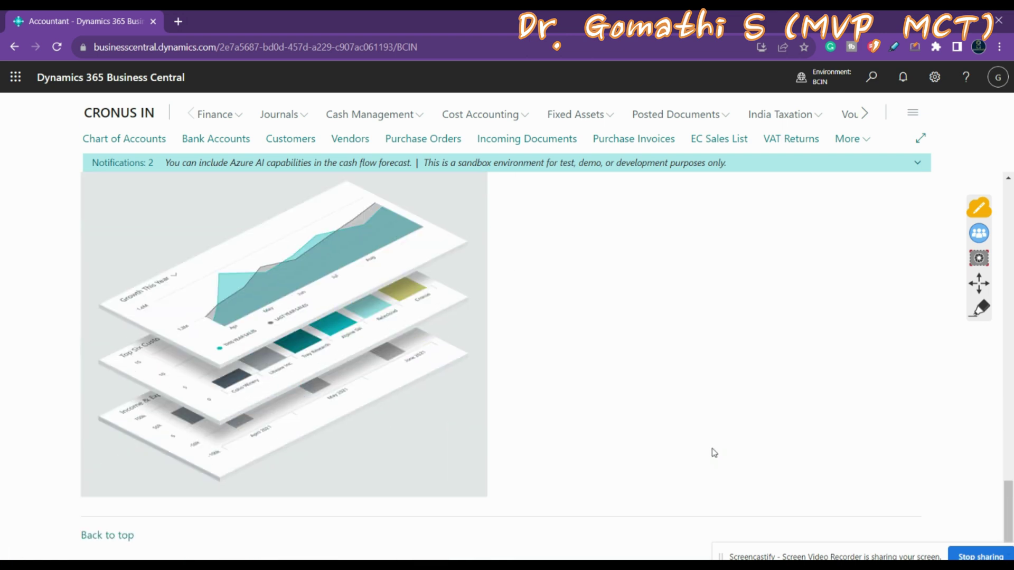
{"action": "scroll", "coordinate": [712, 442], "scroll_direction": "up", "scroll_amount": 20}
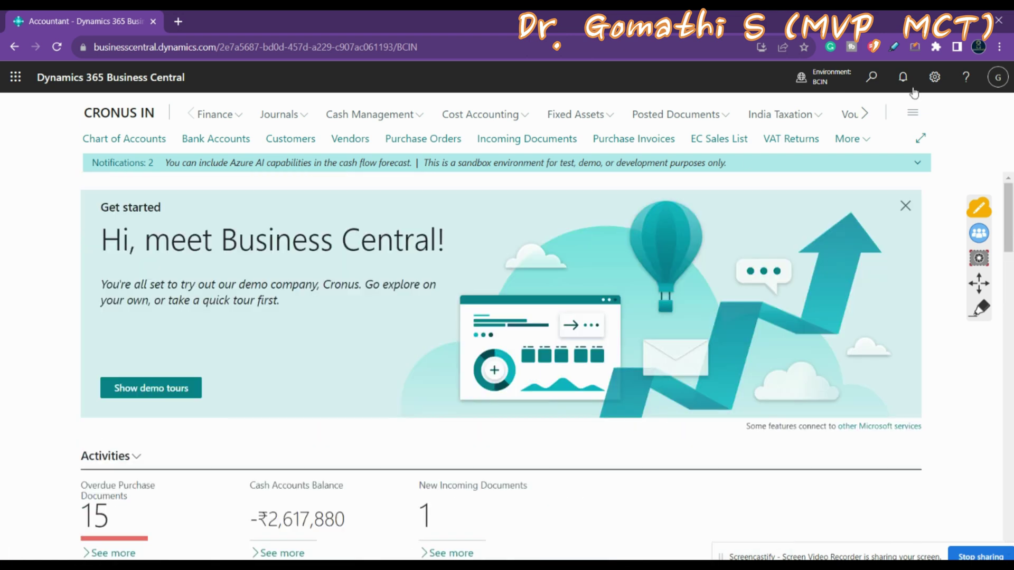
Open My Settings from the gear icon and look up the Allowed Companies list
{"action": "left_click", "coordinate": [935, 78]}
{"action": "left_click", "coordinate": [162, 175]}
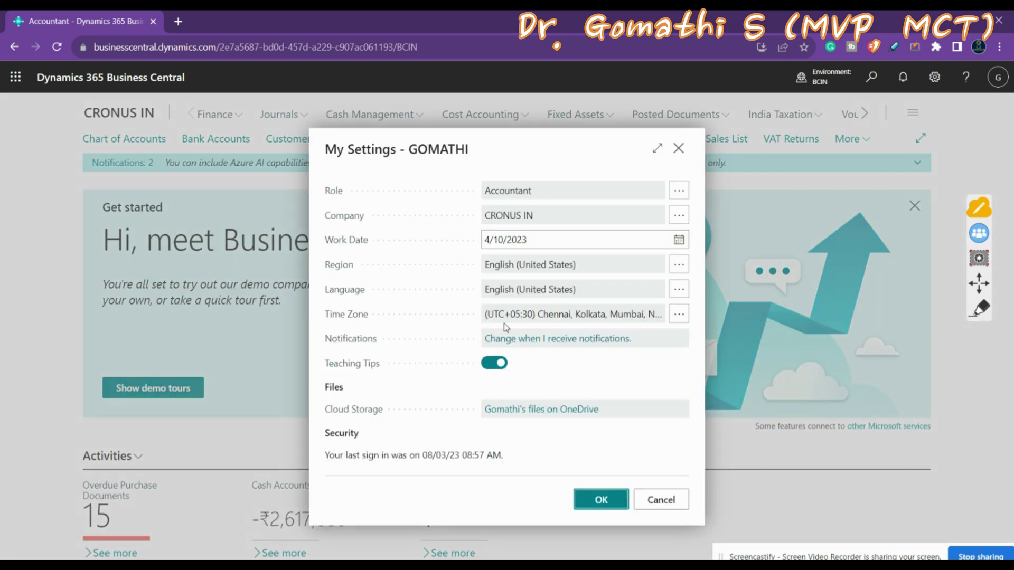
{"action": "mouse_move", "coordinate": [366, 224]}
{"action": "left_click", "coordinate": [677, 218]}
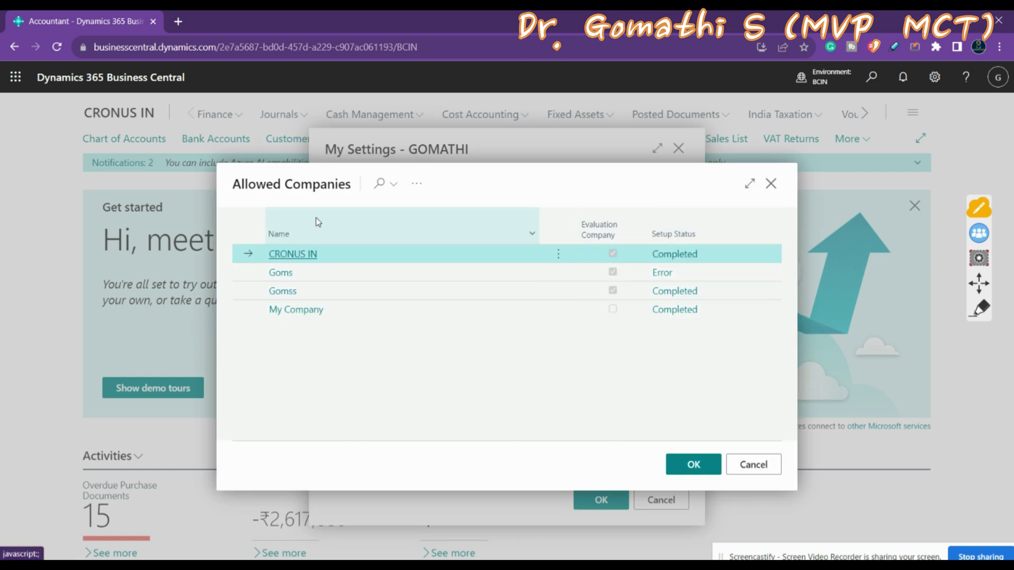
Select My Company in Allowed Companies and apply it with OK
{"action": "mouse_move", "coordinate": [309, 242]}
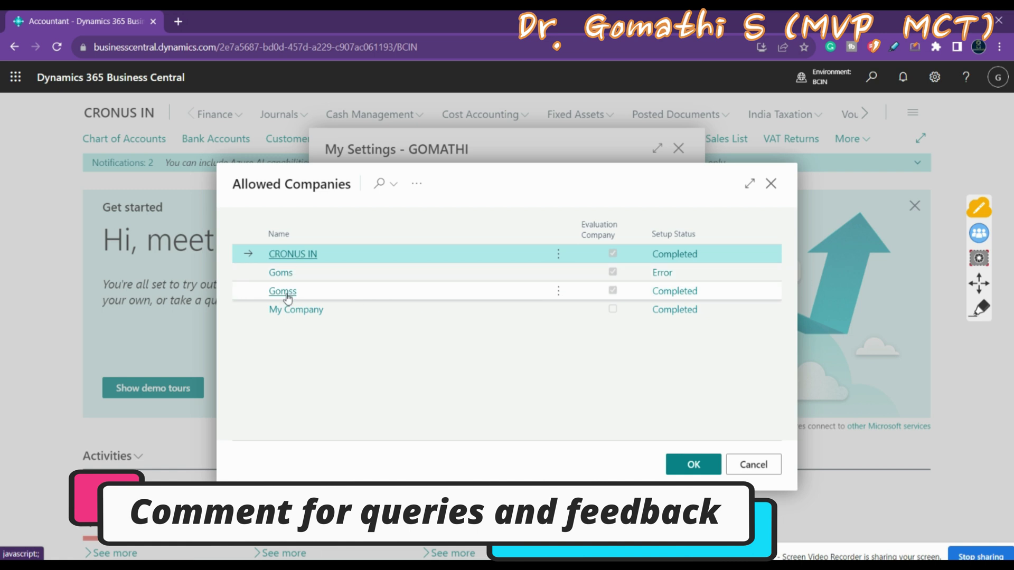
{"action": "left_click", "coordinate": [296, 311]}
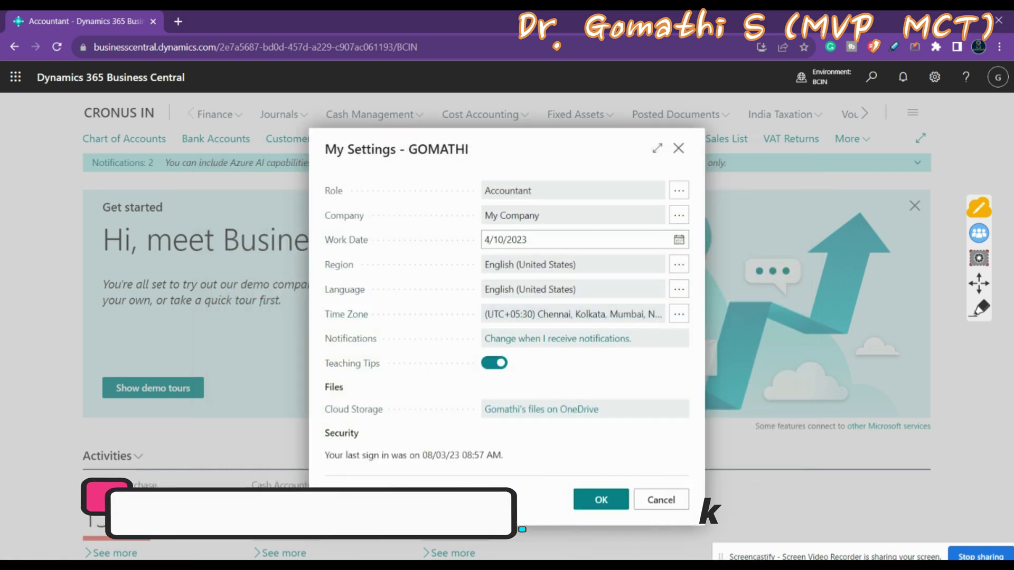
{"action": "left_click", "coordinate": [596, 499]}
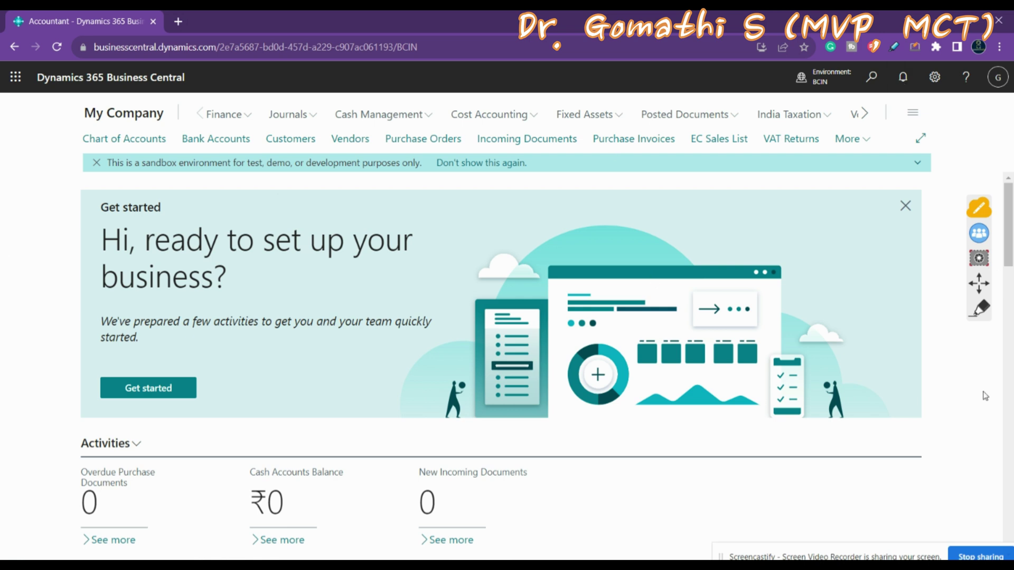
Circle the My Company name with an on-screen annotation, then erase it
{"action": "left_click", "coordinate": [982, 315]}
{"action": "mouse_move", "coordinate": [159, 96]}
{"action": "left_mouse_down"}
{"action": "mouse_move", "coordinate": [101, 98]}
{"action": "mouse_move", "coordinate": [75, 133]}
{"action": "mouse_move", "coordinate": [167, 102]}
{"action": "mouse_move", "coordinate": [152, 92]}
{"action": "left_mouse_up"}
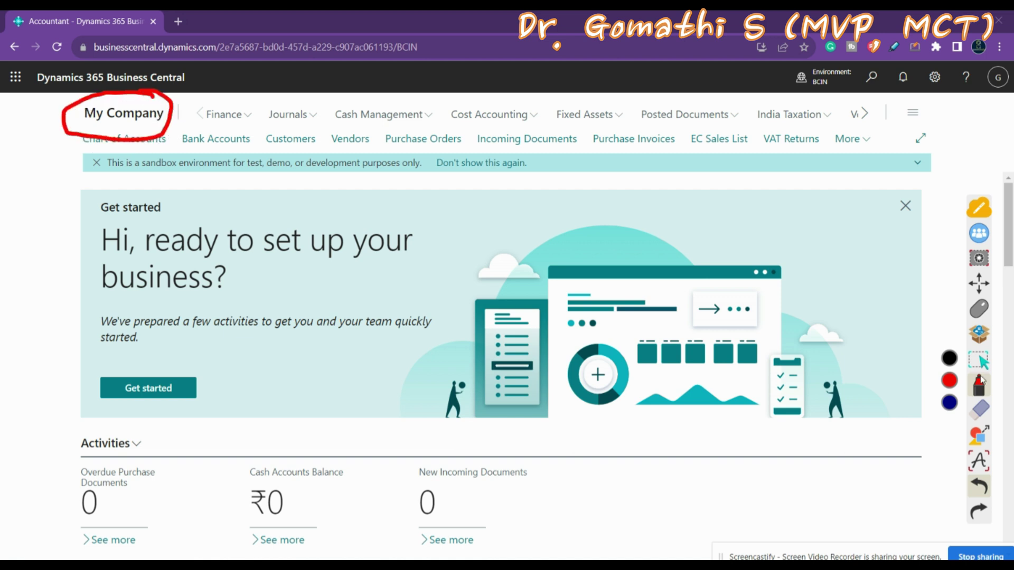
{"action": "left_click", "coordinate": [977, 411]}
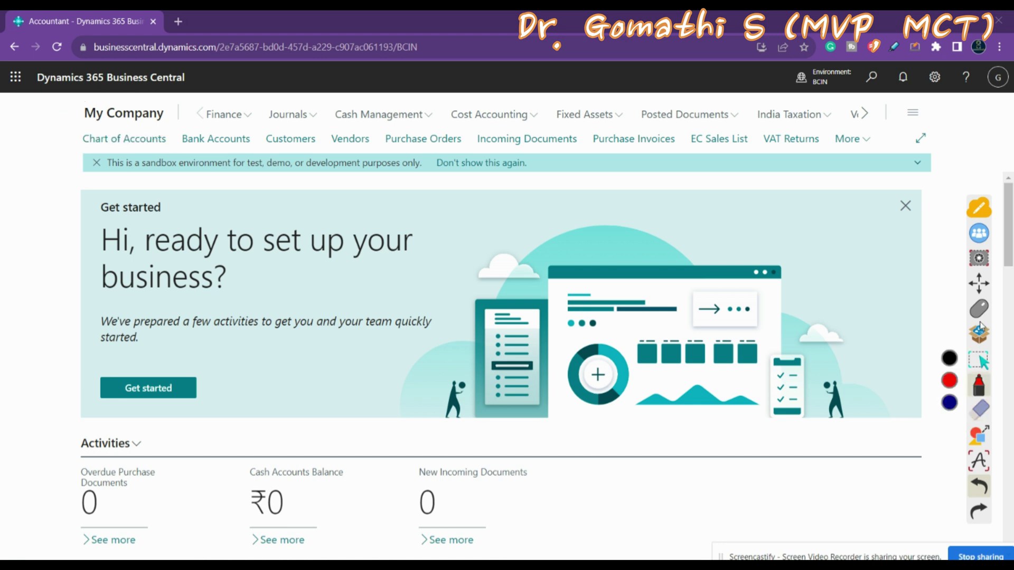
{"action": "left_click", "coordinate": [979, 315]}
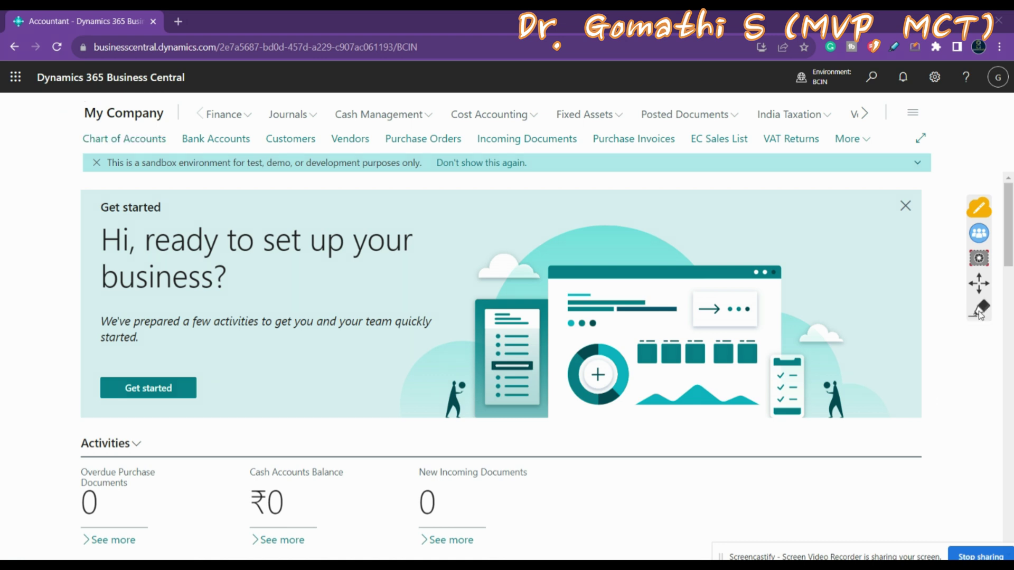
Reopen My Settings from the gear icon and bring up the Work Date calendar
{"action": "left_click", "coordinate": [935, 77]}
{"action": "left_click", "coordinate": [854, 205]}
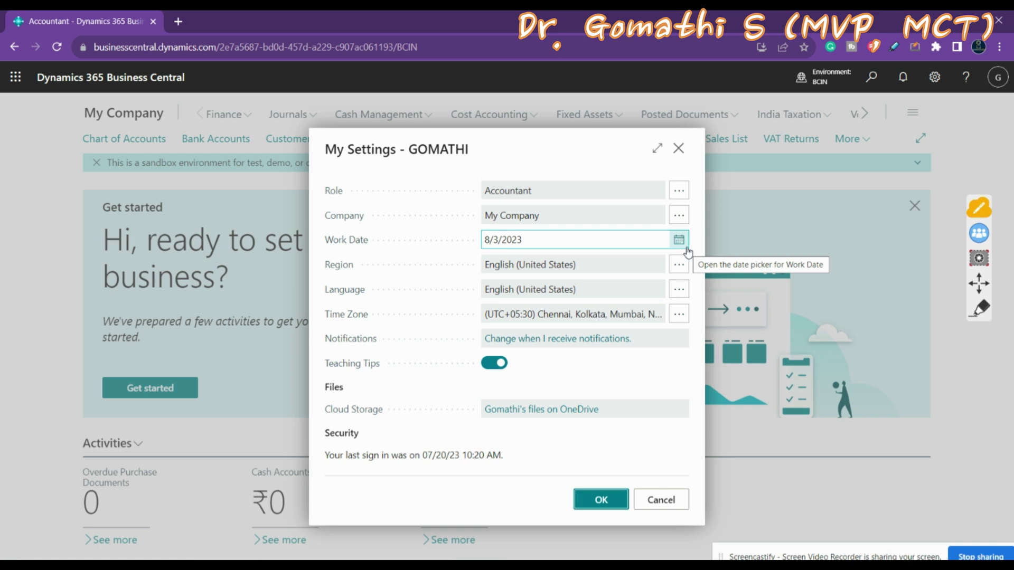
{"action": "left_click", "coordinate": [678, 240]}
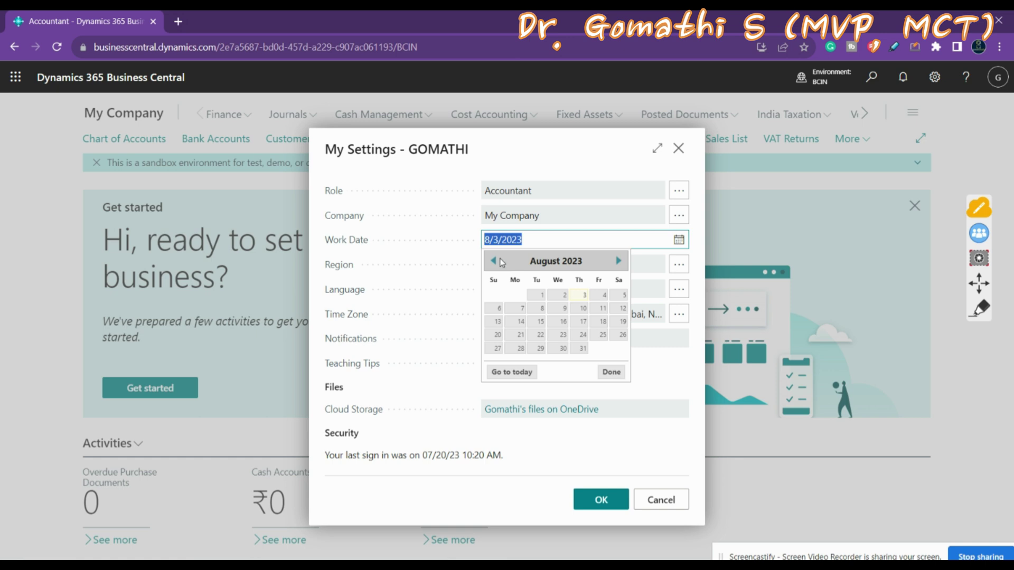
Set the work date to 12/30/2022 in the calendar, then view the Region setting's help
{"action": "left_click", "coordinate": [496, 262]}
{"action": "left_click", "coordinate": [496, 262]}
{"action": "left_click", "coordinate": [497, 262]}
{"action": "left_click", "coordinate": [496, 261]}
{"action": "left_click", "coordinate": [496, 262]}
{"action": "left_click", "coordinate": [497, 262]}
{"action": "left_click", "coordinate": [497, 263]}
{"action": "left_click", "coordinate": [497, 263]}
{"action": "left_click", "coordinate": [497, 263]}
{"action": "left_click", "coordinate": [618, 261]}
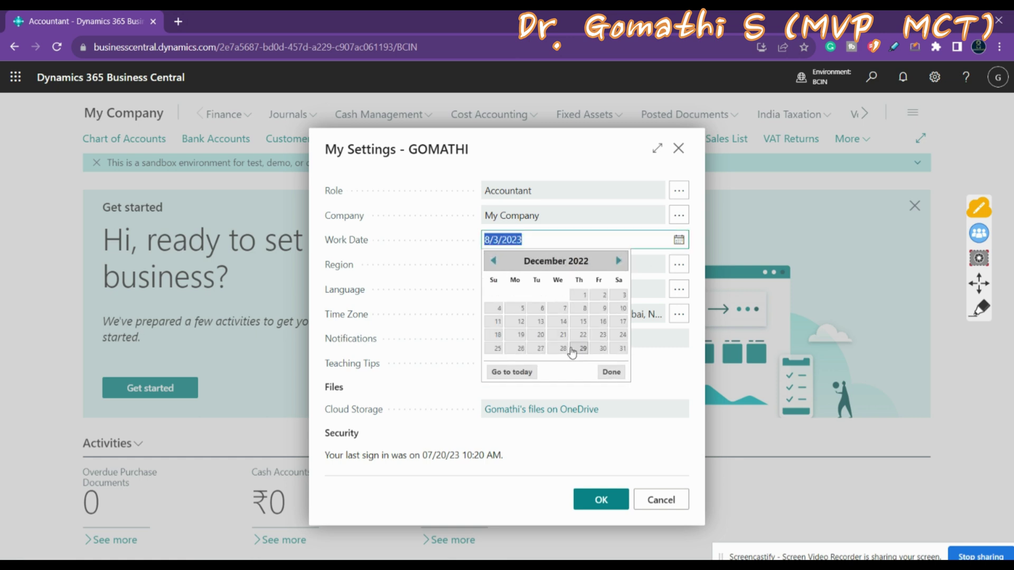
{"action": "left_click", "coordinate": [603, 348]}
{"action": "left_click", "coordinate": [626, 395]}
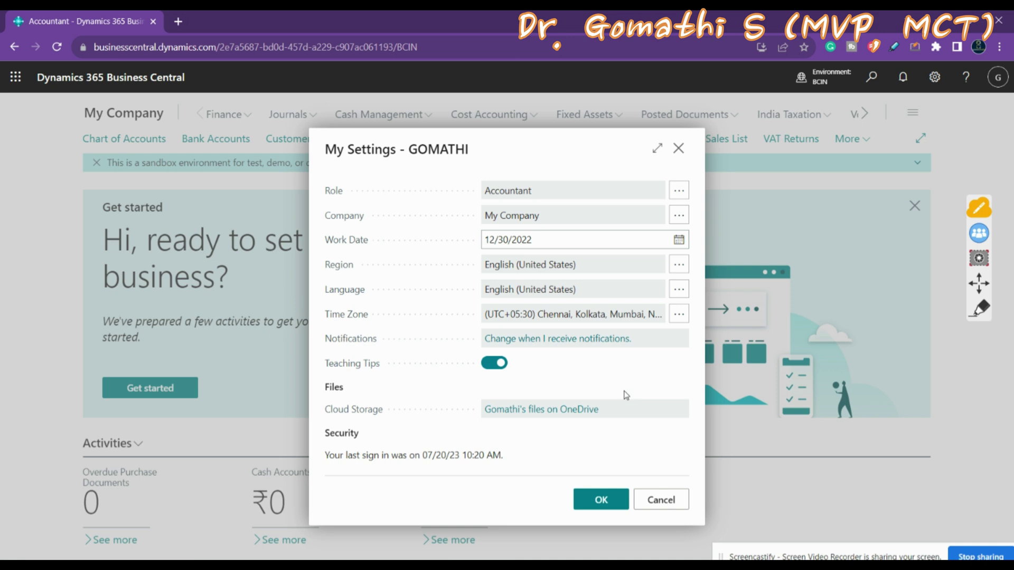
{"action": "left_click", "coordinate": [353, 271]}
Underline the Region and Time Zone settings with annotations, then look up Available Languages
{"action": "left_click", "coordinate": [980, 308]}
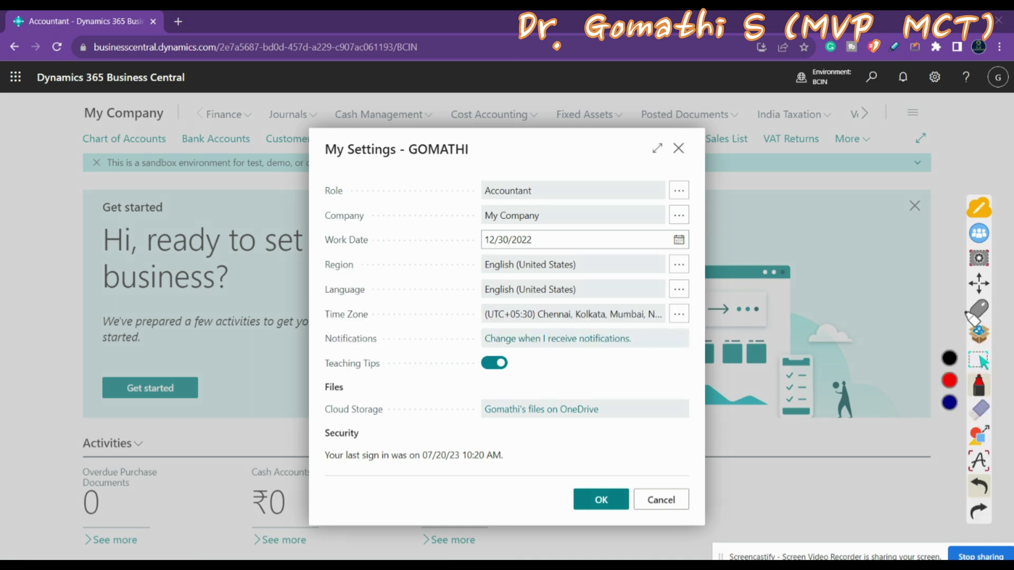
{"action": "left_click_drag", "start_coordinate": [328, 276], "coordinate": [389, 274]}
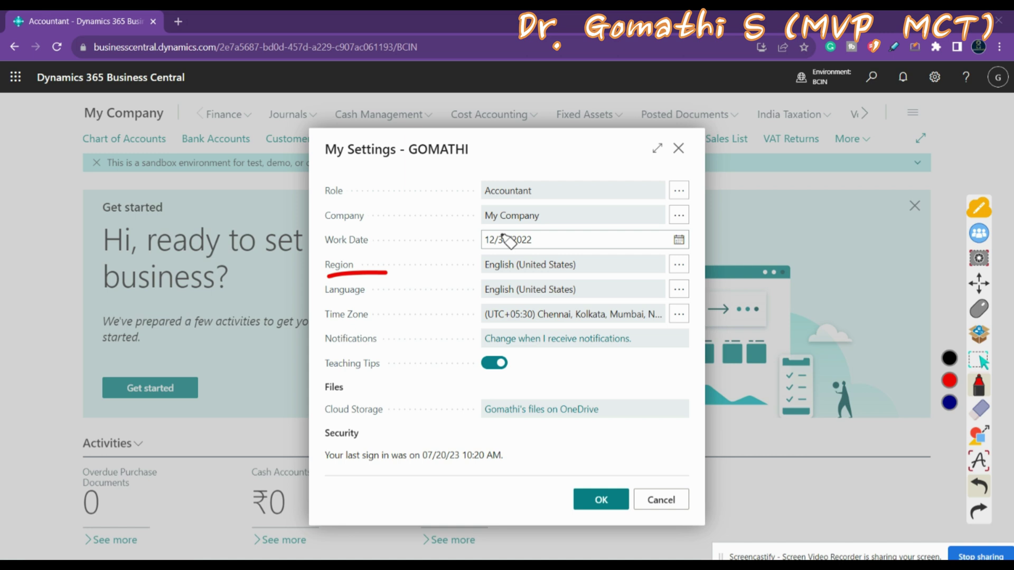
{"action": "mouse_move", "coordinate": [313, 320]}
{"action": "left_mouse_down"}
{"action": "mouse_move", "coordinate": [590, 330]}
{"action": "mouse_move", "coordinate": [607, 291]}
{"action": "mouse_move", "coordinate": [385, 292]}
{"action": "left_mouse_up"}
{"action": "left_click", "coordinate": [973, 411]}
{"action": "left_click", "coordinate": [982, 309]}
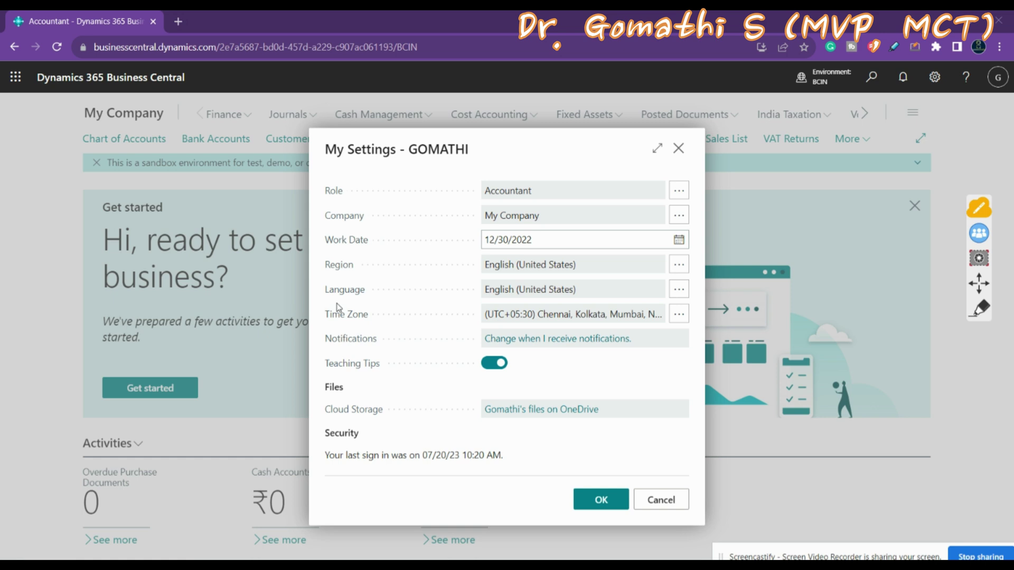
{"action": "left_click", "coordinate": [679, 294]}
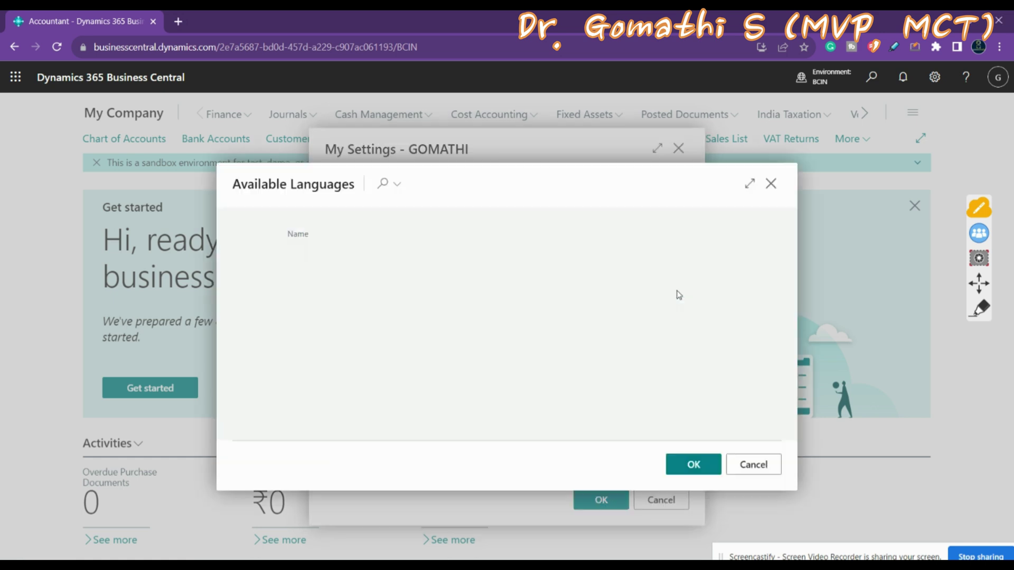
Choose French (France) in Available Languages and apply it with OK
{"action": "scroll", "coordinate": [444, 344], "scroll_direction": "down", "scroll_amount": 3}
{"action": "scroll", "coordinate": [330, 340], "scroll_direction": "up", "scroll_amount": 2}
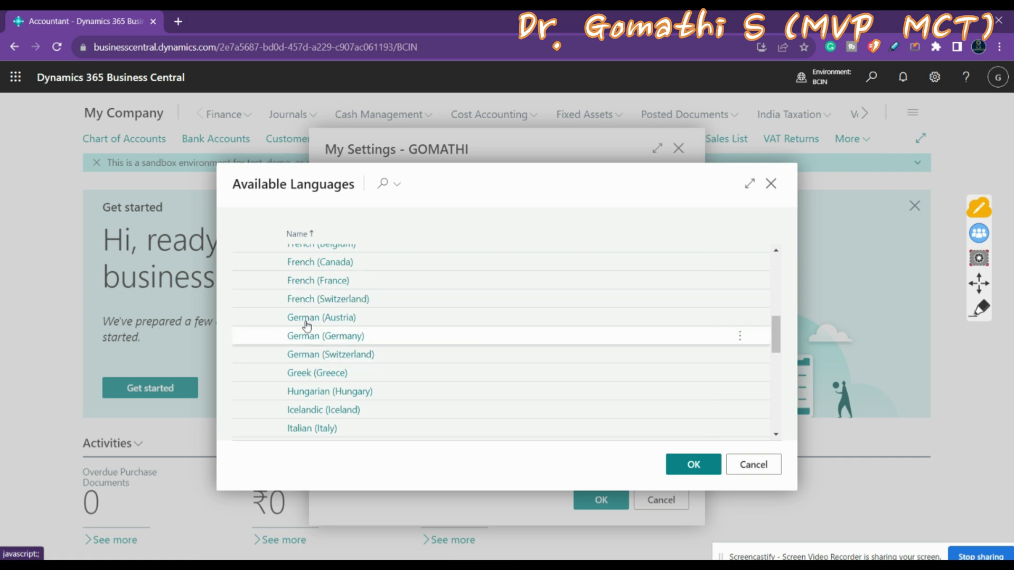
{"action": "left_click", "coordinate": [306, 284]}
{"action": "left_click", "coordinate": [599, 500]}
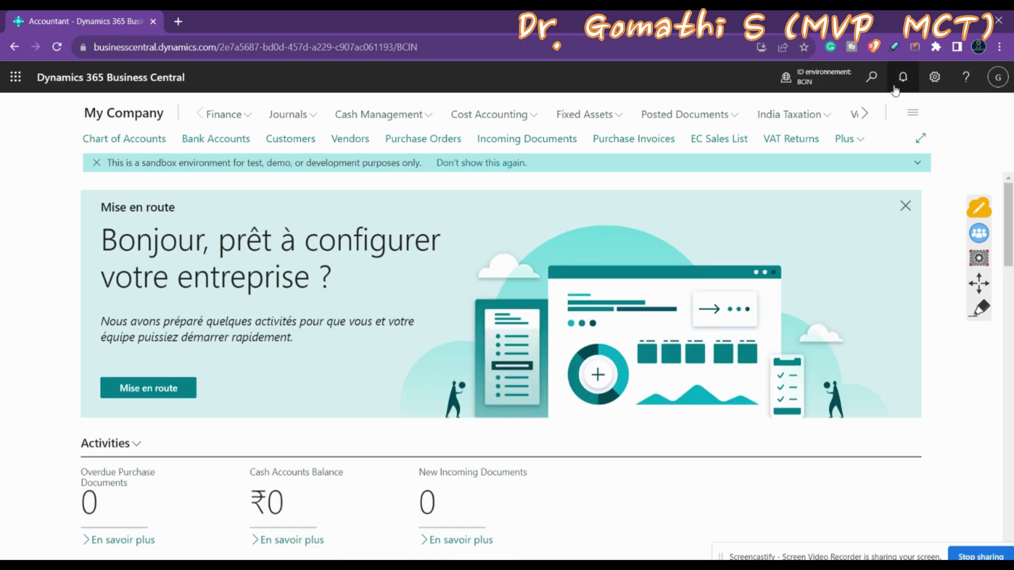
In My Settings, set the language to English (United States) and reload the client in English
{"action": "left_click", "coordinate": [935, 82]}
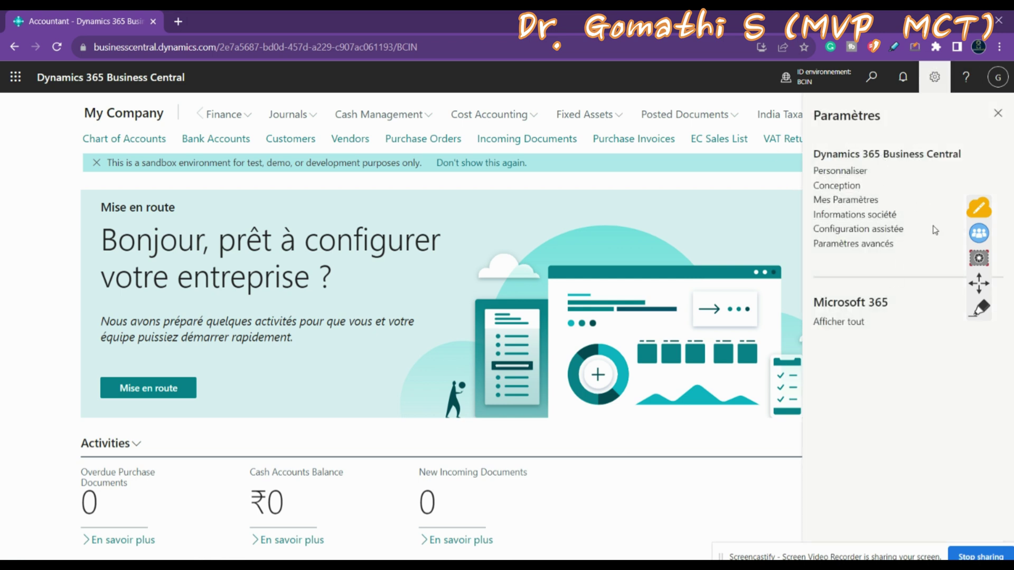
{"action": "left_click", "coordinate": [837, 201]}
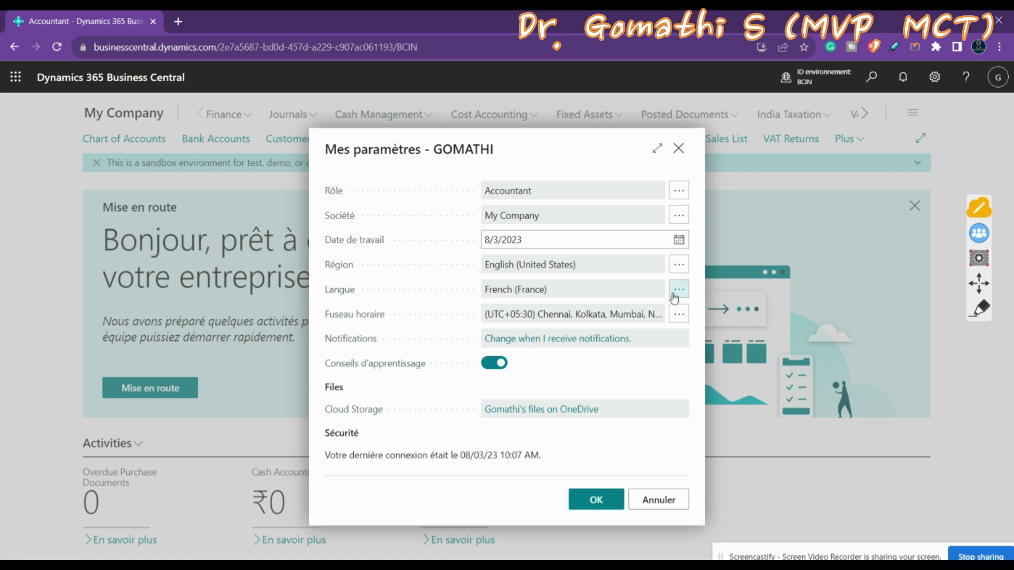
{"action": "left_click", "coordinate": [678, 289]}
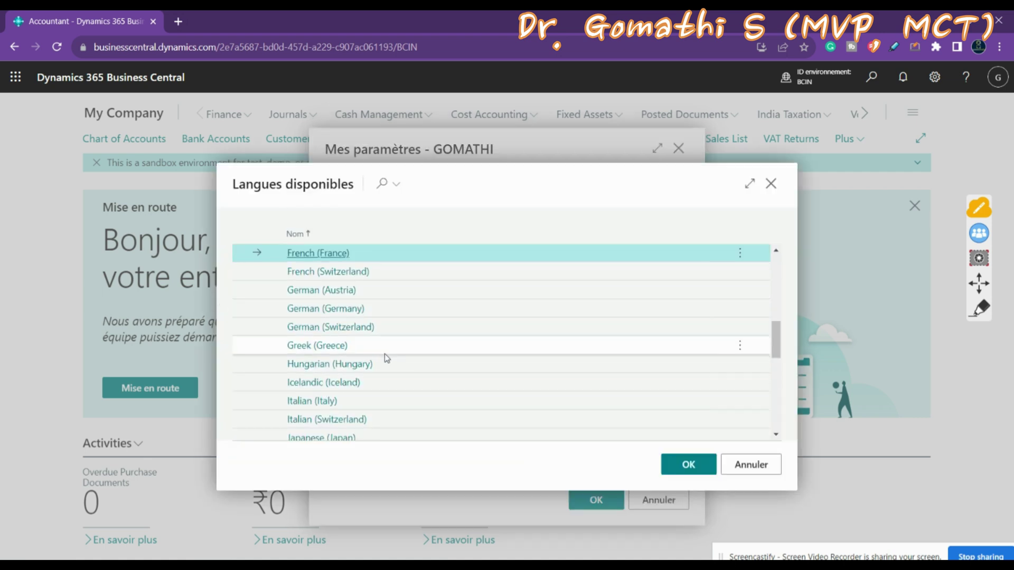
{"action": "scroll", "coordinate": [384, 357], "scroll_direction": "down", "scroll_amount": 8}
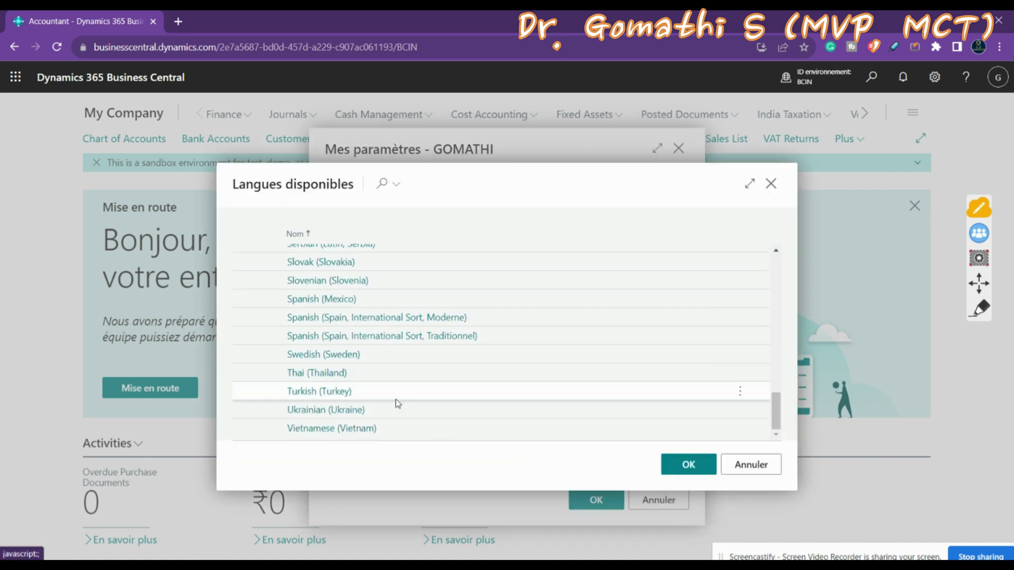
{"action": "scroll", "coordinate": [396, 390], "scroll_direction": "up", "scroll_amount": 10}
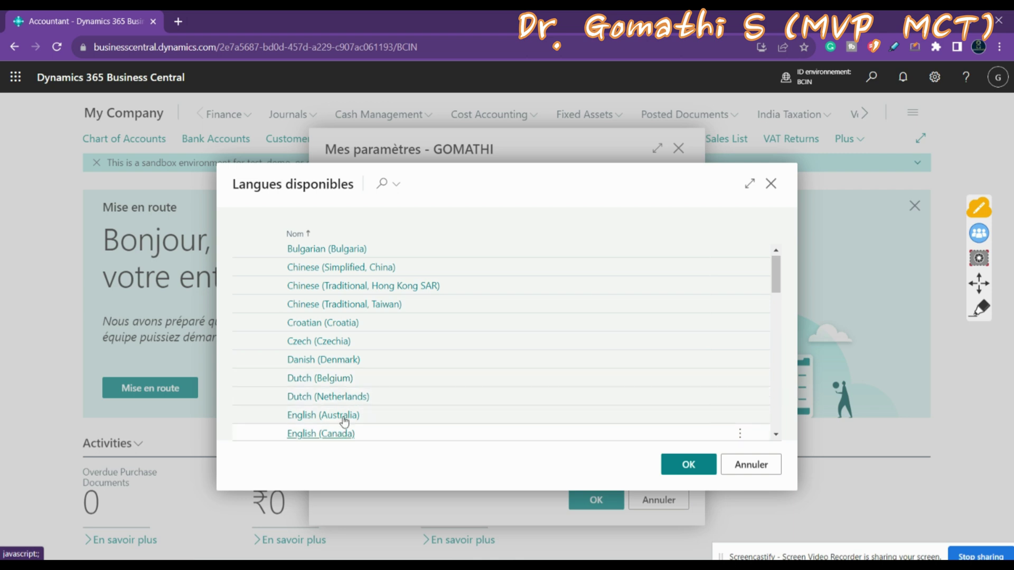
{"action": "scroll", "coordinate": [380, 407], "scroll_direction": "down", "scroll_amount": 2}
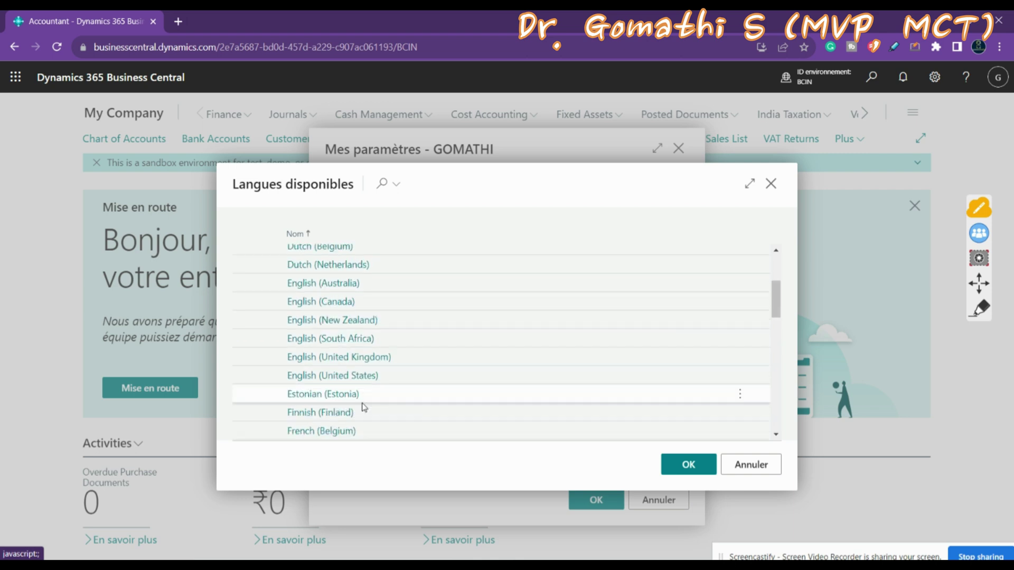
{"action": "left_click", "coordinate": [351, 376]}
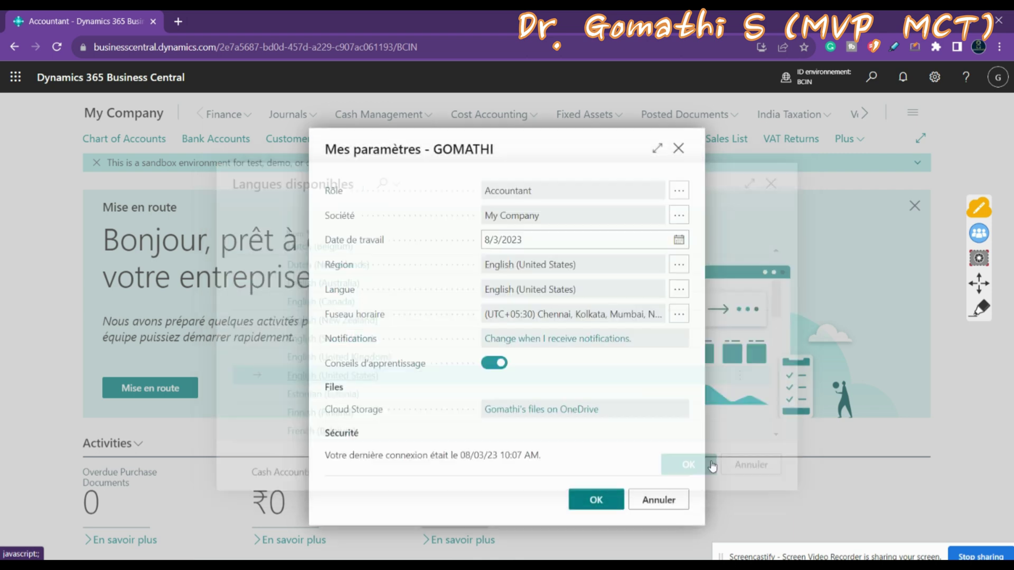
{"action": "left_click", "coordinate": [595, 501]}
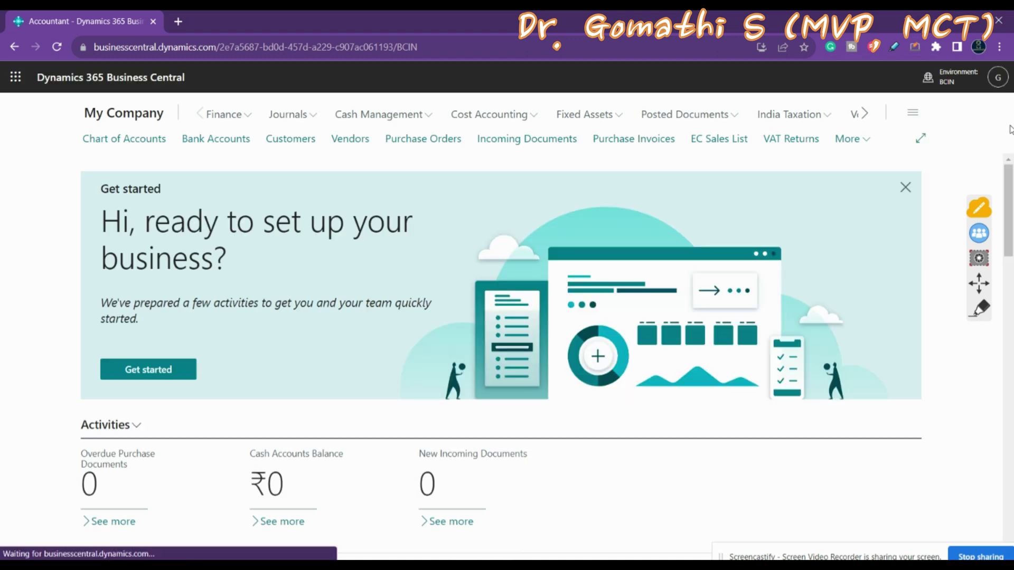
{"action": "left_click", "coordinate": [934, 77]}
{"action": "left_click", "coordinate": [832, 211]}
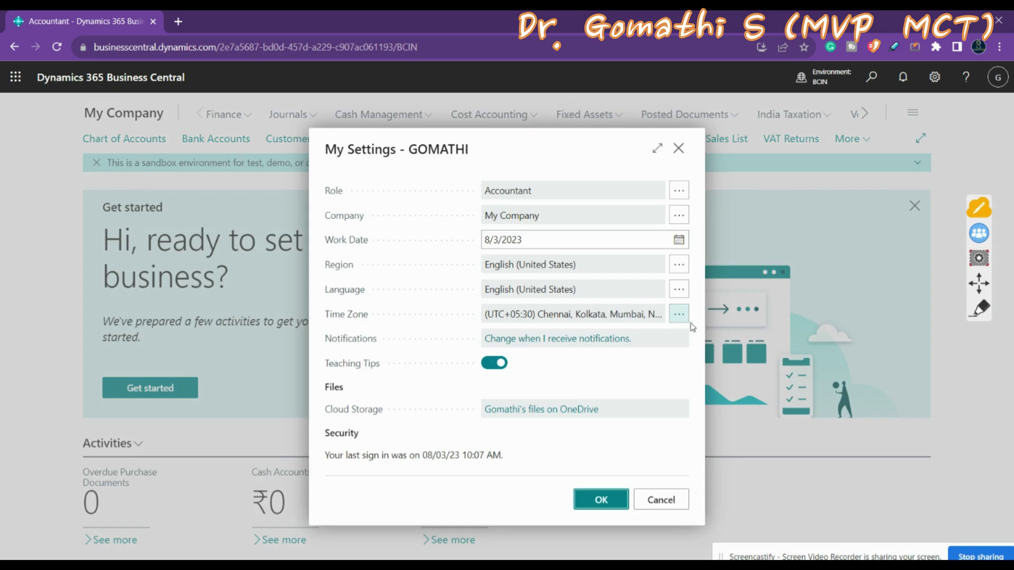
{"action": "left_click", "coordinate": [679, 315]}
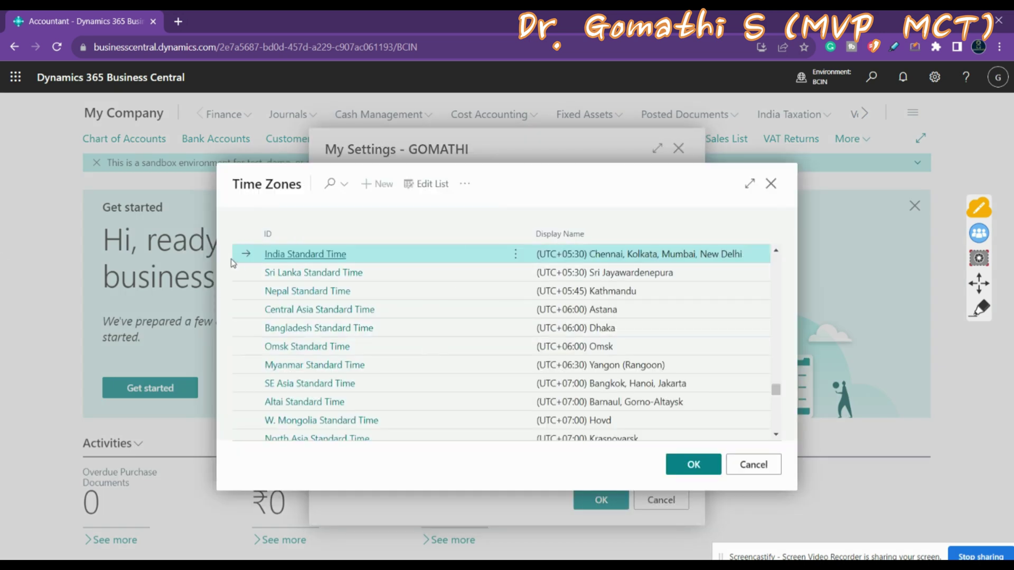
{"action": "left_click", "coordinate": [753, 466]}
{"action": "mouse_move", "coordinate": [340, 351]}
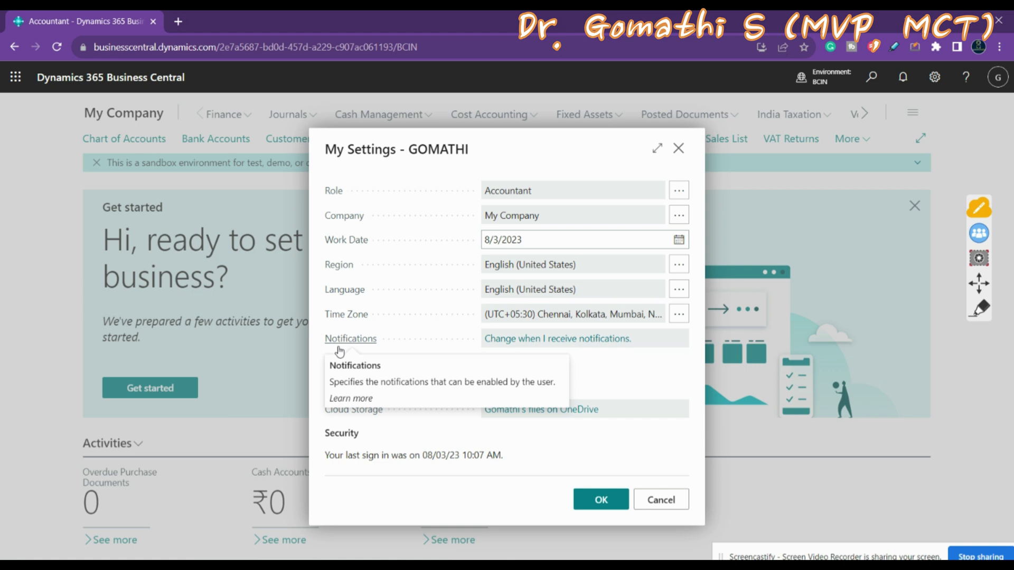
{"action": "left_click", "coordinate": [611, 339]}
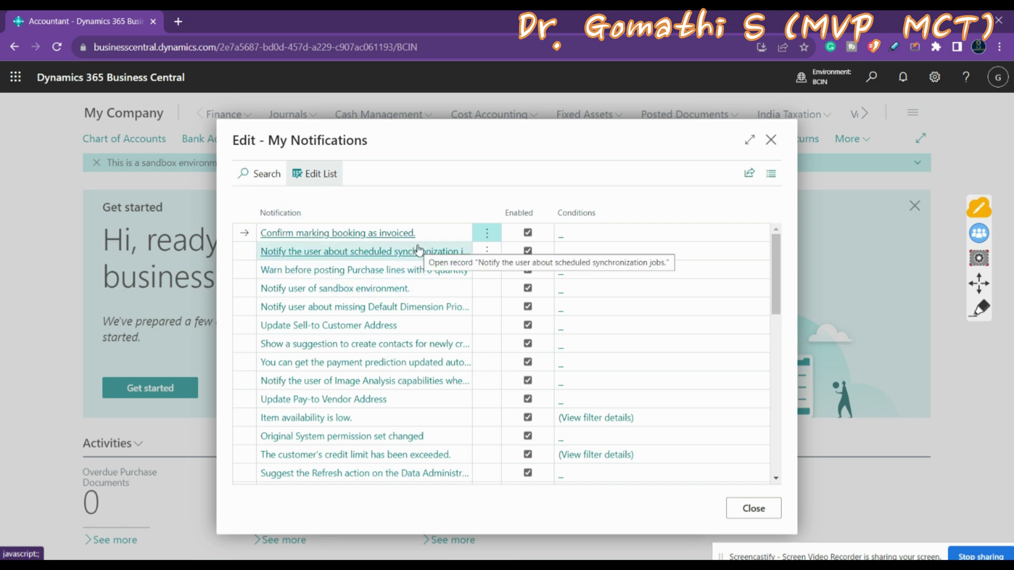
{"action": "scroll", "coordinate": [528, 327], "scroll_direction": "down", "scroll_amount": 15}
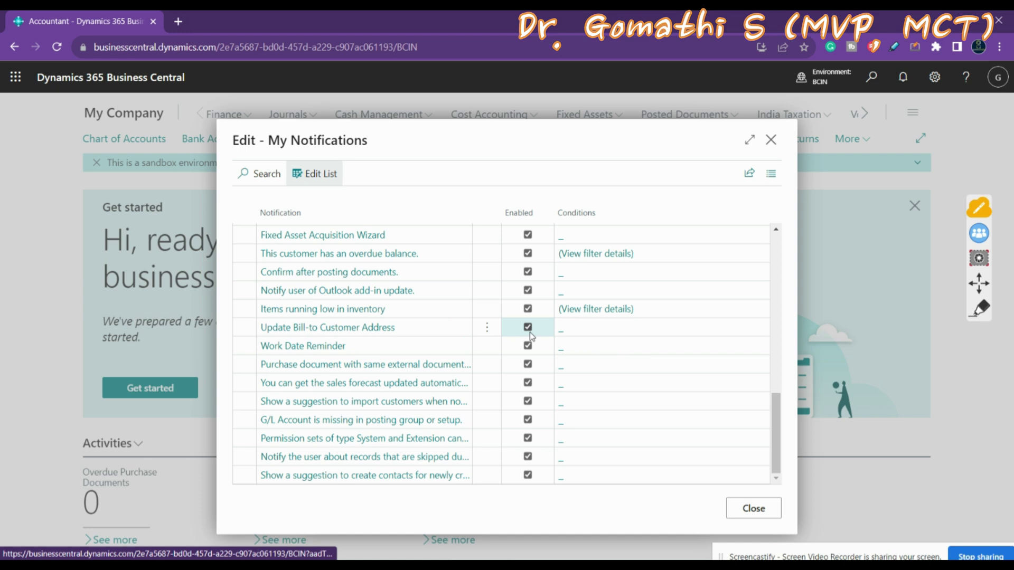
{"action": "scroll", "coordinate": [543, 355], "scroll_direction": "up", "scroll_amount": 15}
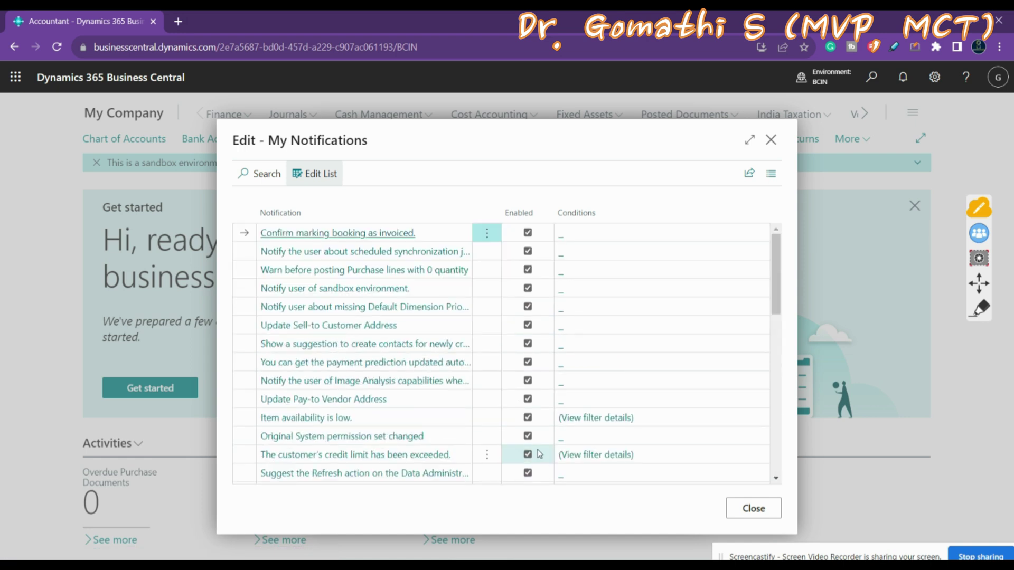
{"action": "left_click", "coordinate": [771, 516]}
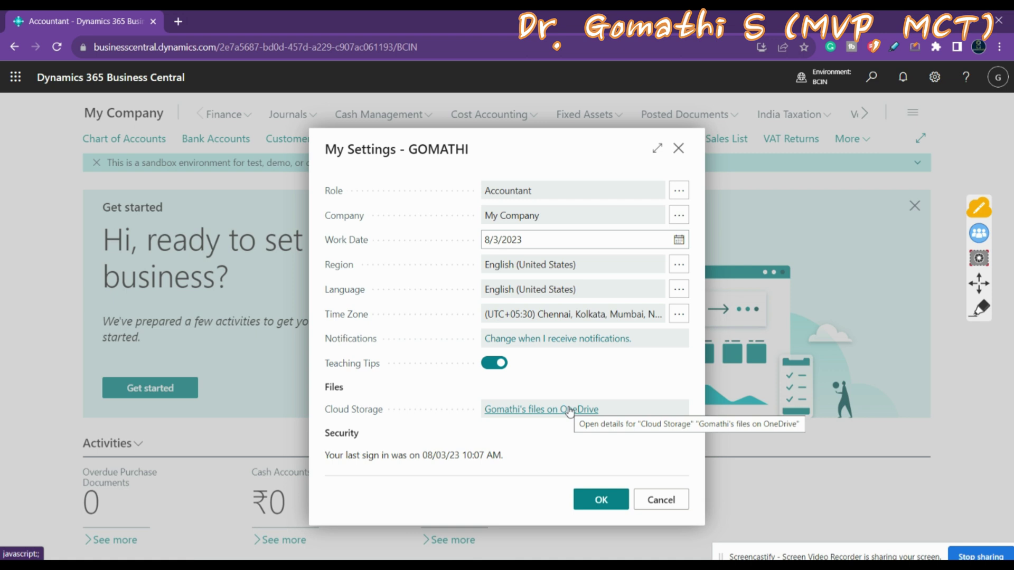
Close My Settings and highlight the guided tour bullet in the Word course outline
{"action": "left_click", "coordinate": [604, 499]}
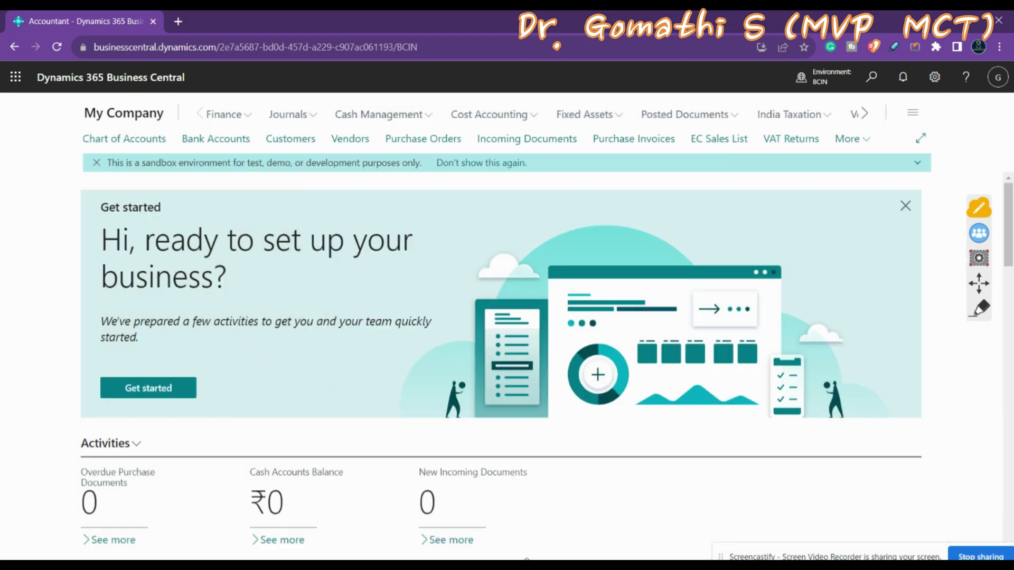
{"action": "key", "text": "alt+Tab"}
{"action": "left_click", "coordinate": [365, 399]}
{"action": "left_click_drag", "start_coordinate": [328, 390], "coordinate": [586, 397]}
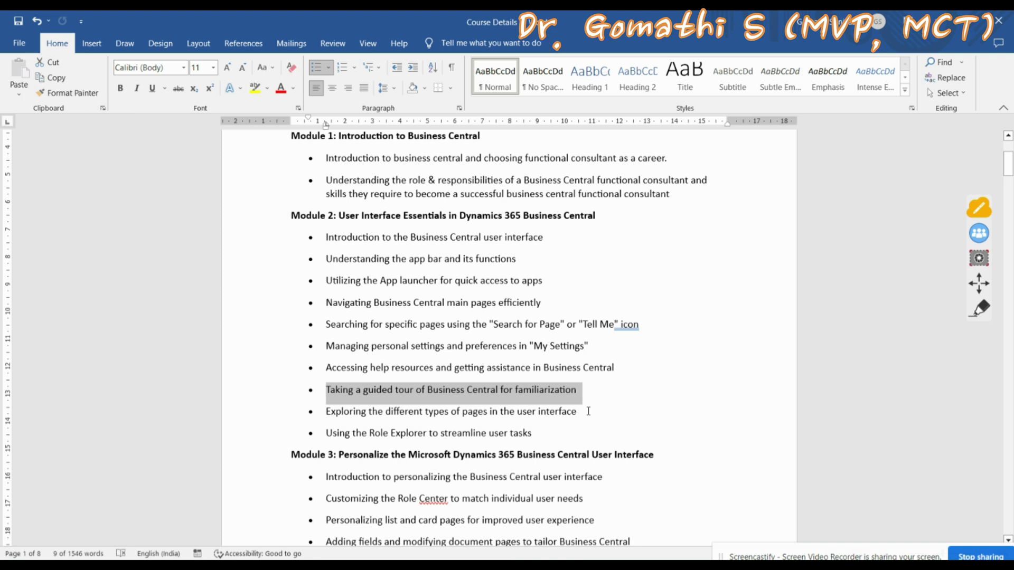
Highlight the personal settings and help resources bullets in Word, then return to the browser
{"action": "left_click_drag", "start_coordinate": [324, 364], "coordinate": [466, 364]}
{"action": "left_click_drag", "start_coordinate": [615, 367], "coordinate": [354, 363]}
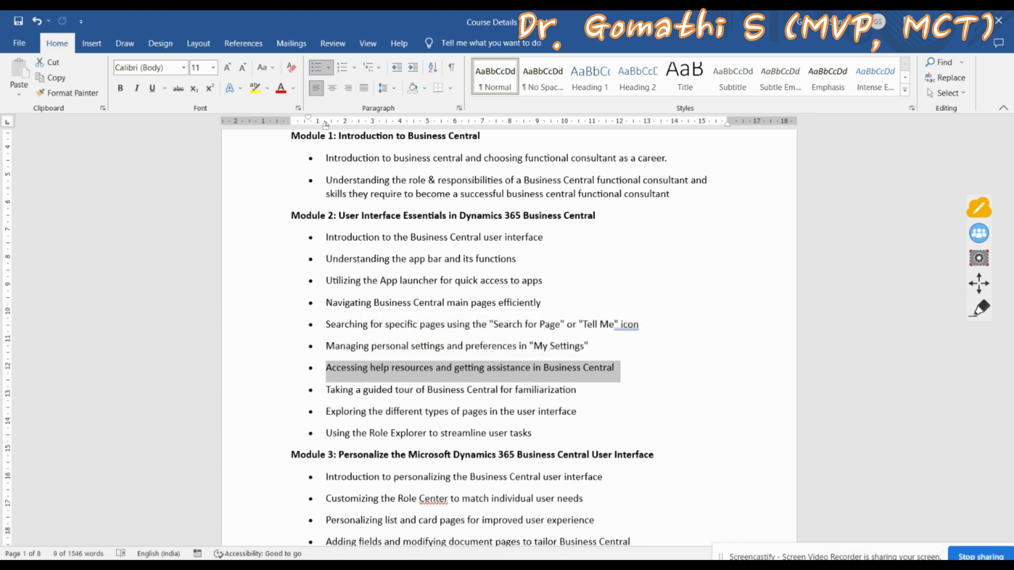
{"action": "key", "text": "alt+Tab"}
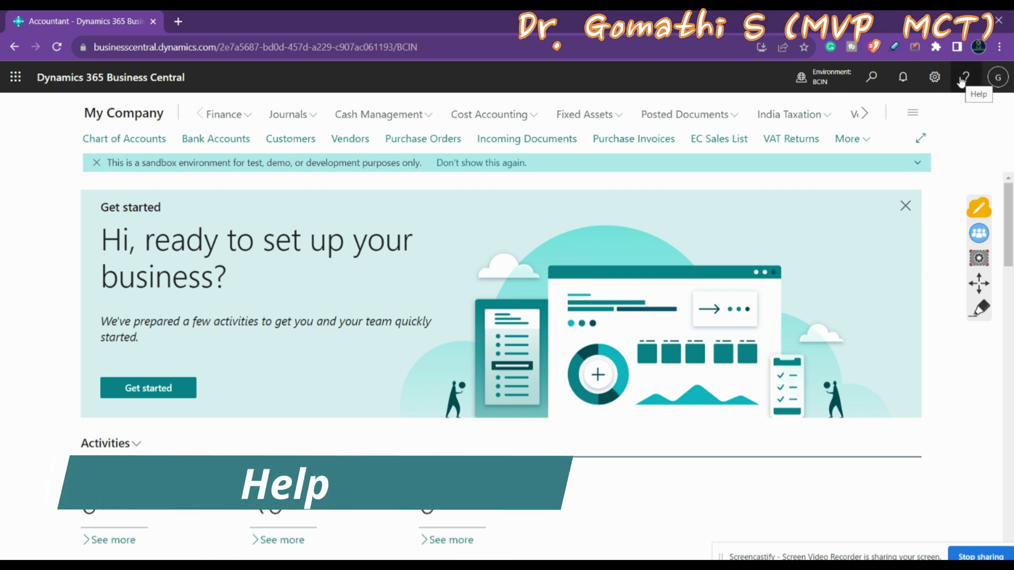
Circle the Help icon with an on-screen annotation, then erase it
{"action": "key", "text": "alt+p"}
{"action": "mouse_move", "coordinate": [970, 78]}
{"action": "left_mouse_down"}
{"action": "mouse_move", "coordinate": [951, 87]}
{"action": "mouse_move", "coordinate": [969, 68]}
{"action": "left_mouse_up"}
{"action": "left_click", "coordinate": [979, 408]}
{"action": "left_click", "coordinate": [949, 429]}
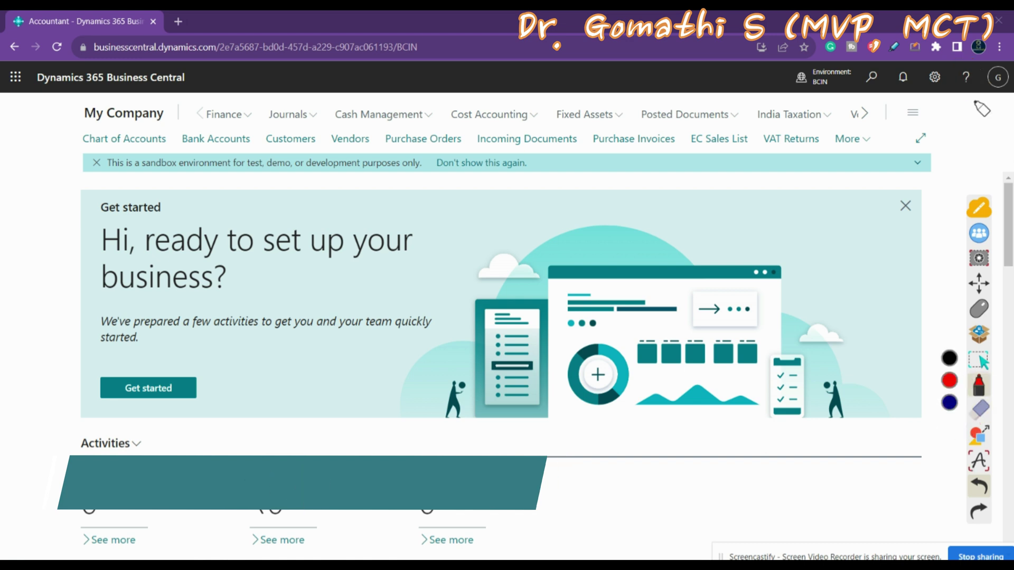
{"action": "key", "text": "alt+p"}
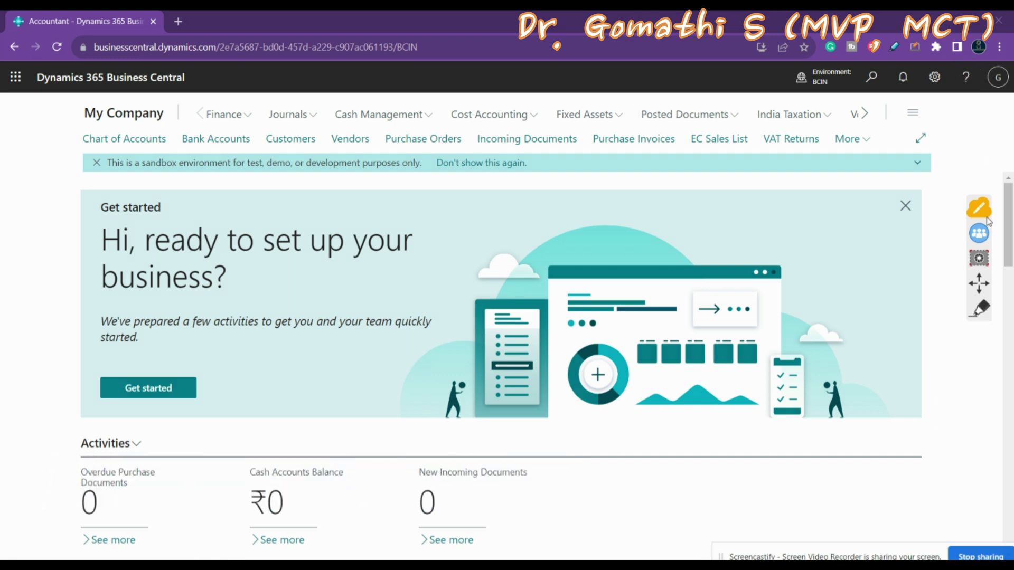
Open the Help pane and reposition the floating annotation toolbar
{"action": "left_click", "coordinate": [967, 79]}
{"action": "left_click_drag", "start_coordinate": [980, 283], "coordinate": [485, 261]}
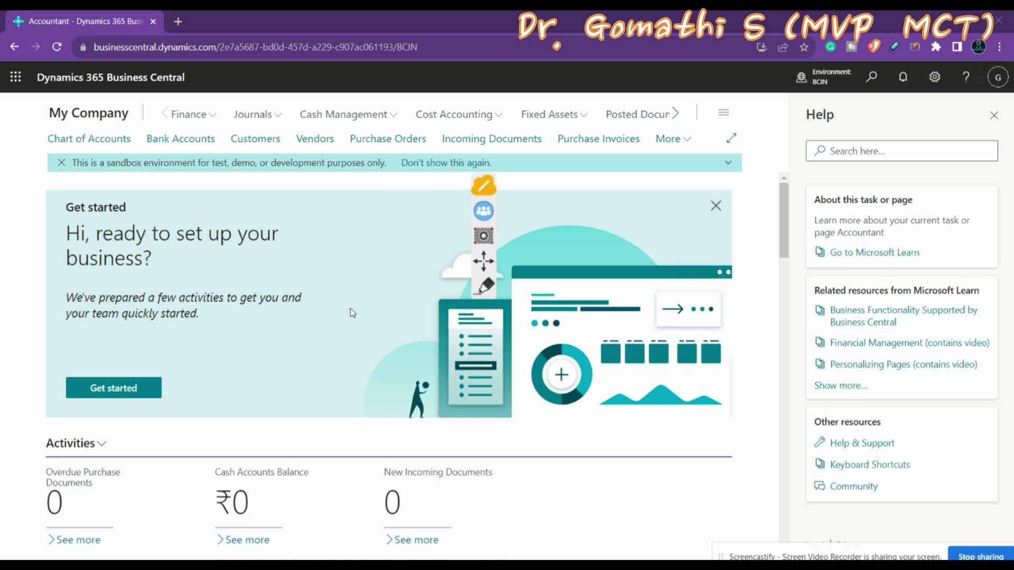
{"action": "left_click", "coordinate": [484, 286]}
{"action": "mouse_move", "coordinate": [851, 95]}
{"action": "left_mouse_down"}
{"action": "mouse_move", "coordinate": [786, 119]}
{"action": "mouse_move", "coordinate": [851, 76]}
{"action": "left_mouse_up"}
{"action": "mouse_move", "coordinate": [636, 171]}
{"action": "left_mouse_down"}
{"action": "mouse_move", "coordinate": [650, 177]}
{"action": "mouse_move", "coordinate": [659, 232]}
{"action": "mouse_move", "coordinate": [718, 211]}
{"action": "mouse_move", "coordinate": [776, 208]}
{"action": "left_mouse_up"}
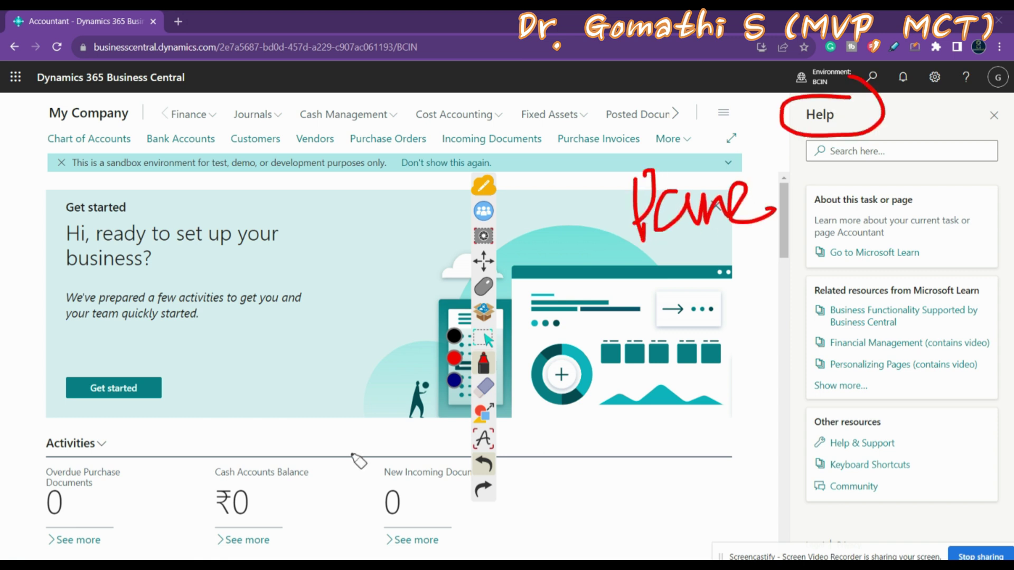
{"action": "left_click", "coordinate": [483, 391]}
{"action": "left_click", "coordinate": [454, 405]}
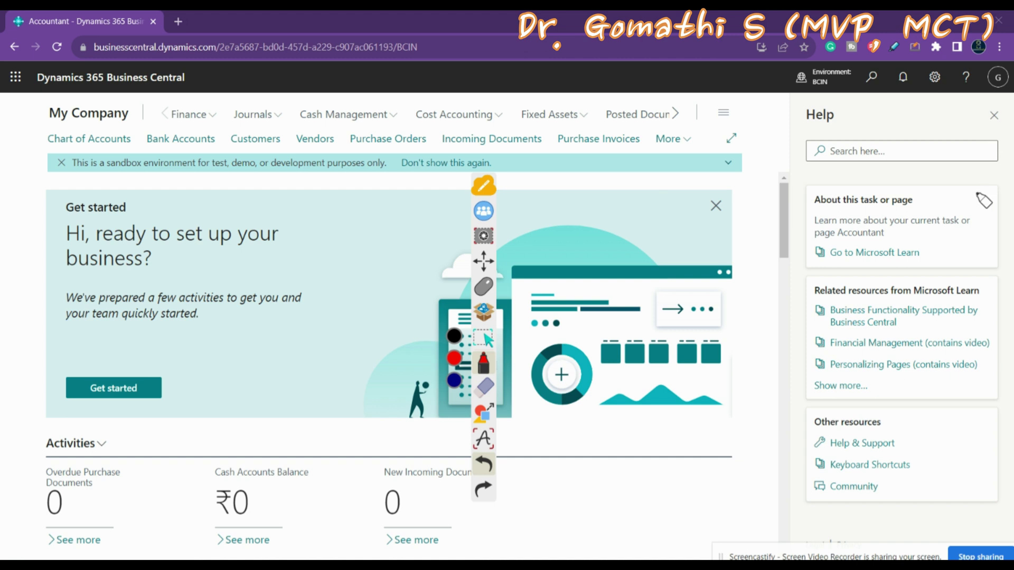
{"action": "left_click", "coordinate": [482, 285]}
{"action": "left_click", "coordinate": [891, 153]}
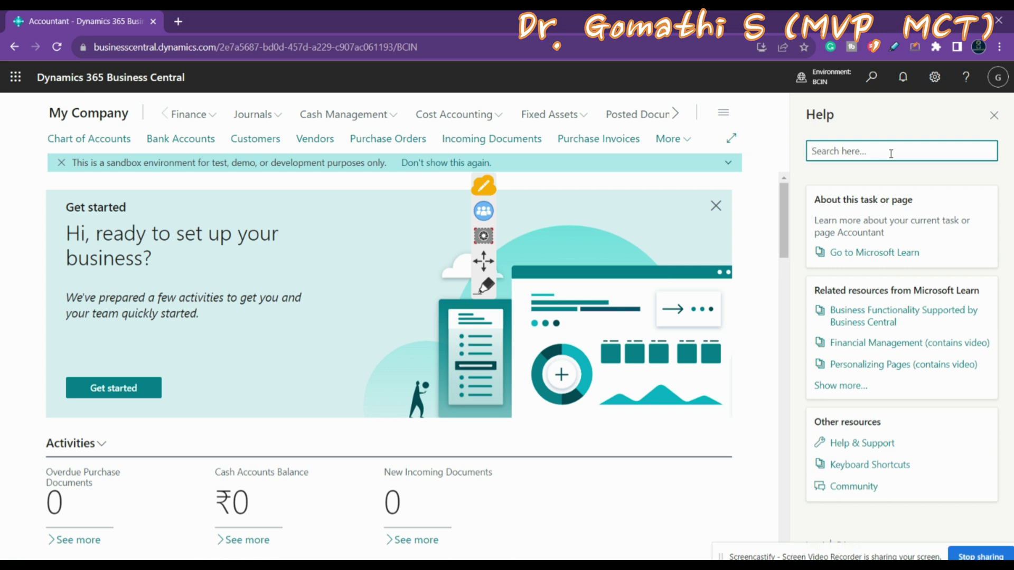
{"action": "left_click_drag", "start_coordinate": [813, 200], "coordinate": [927, 207]}
{"action": "left_click_drag", "start_coordinate": [814, 290], "coordinate": [978, 289]}
{"action": "left_click_drag", "start_coordinate": [814, 422], "coordinate": [882, 421]}
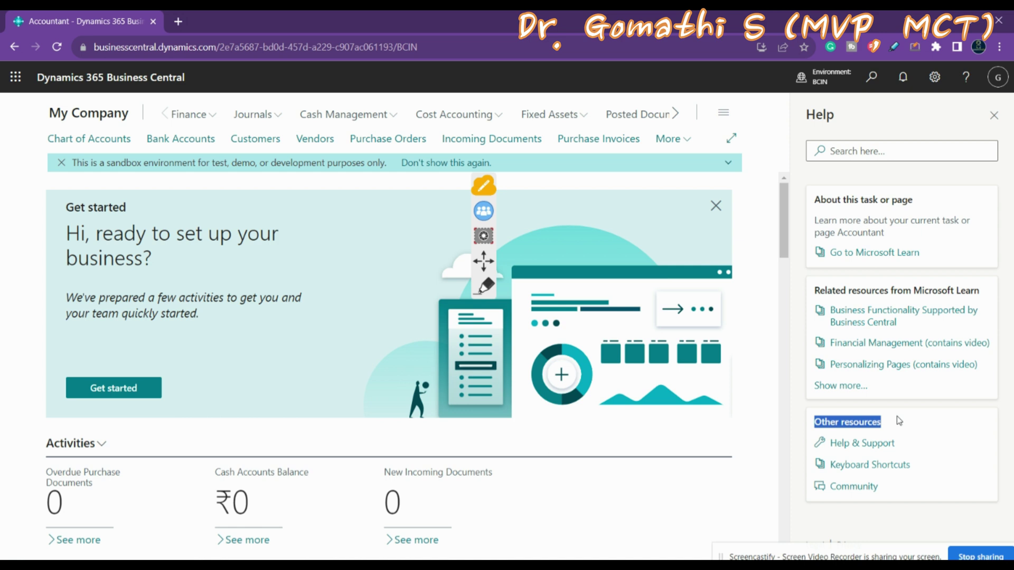
{"action": "left_click", "coordinate": [866, 527]}
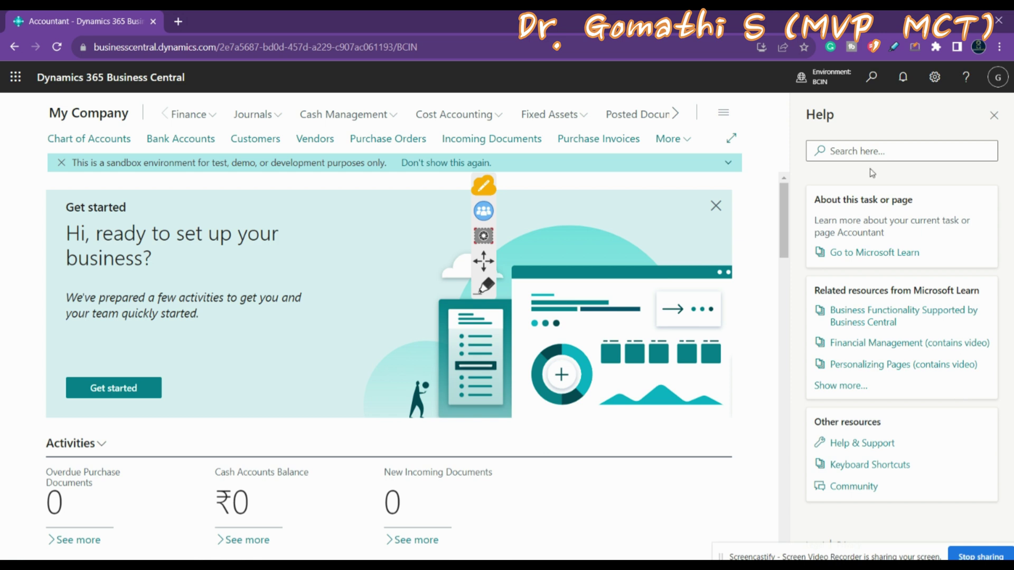
{"action": "left_click", "coordinate": [484, 286]}
{"action": "mouse_move", "coordinate": [901, 431]}
{"action": "left_mouse_down"}
{"action": "mouse_move", "coordinate": [825, 423]}
{"action": "mouse_move", "coordinate": [892, 464]}
{"action": "mouse_move", "coordinate": [905, 438]}
{"action": "mouse_move", "coordinate": [898, 422]}
{"action": "left_mouse_up"}
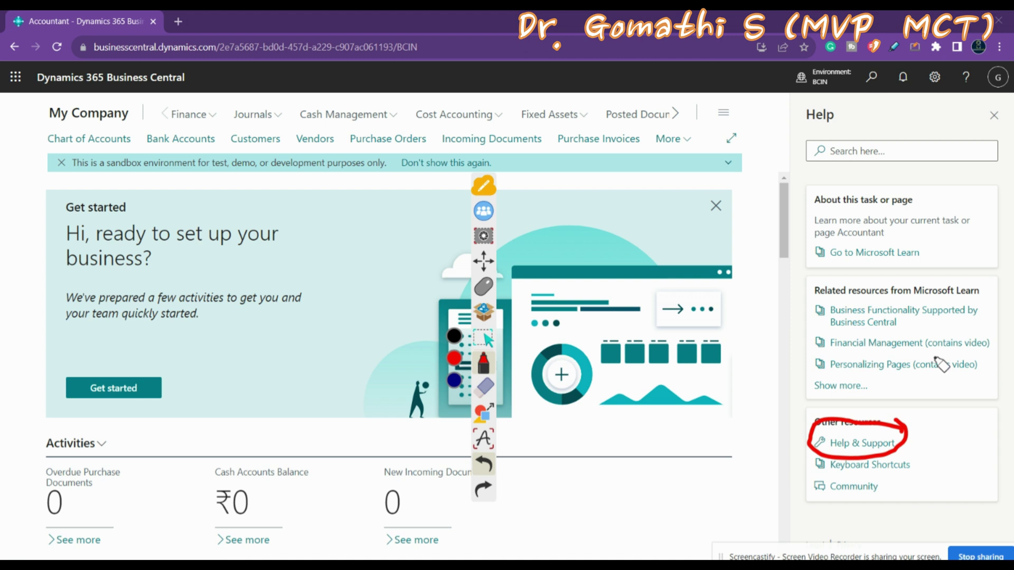
{"action": "left_click", "coordinate": [483, 386]}
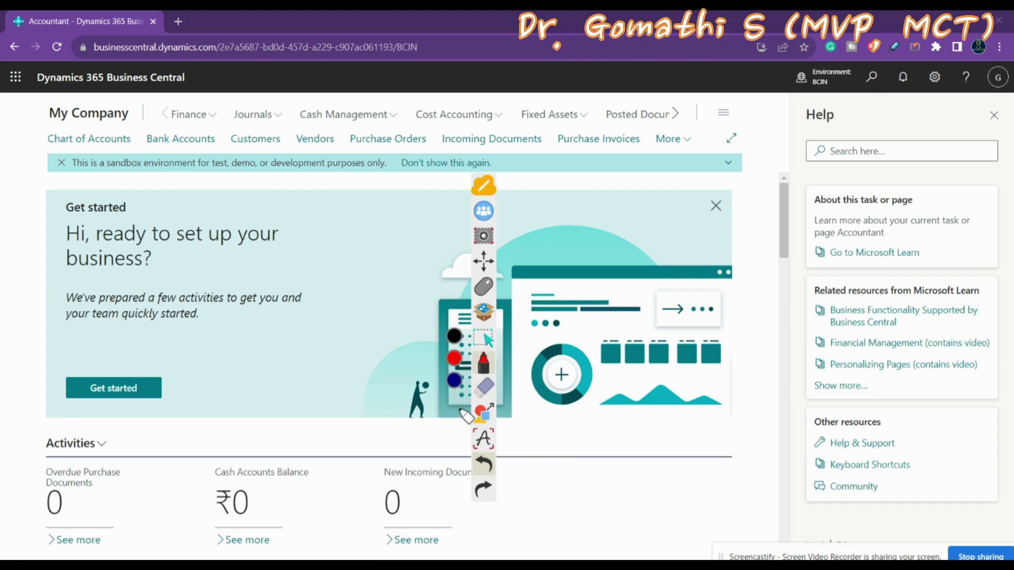
{"action": "left_click", "coordinate": [853, 444]}
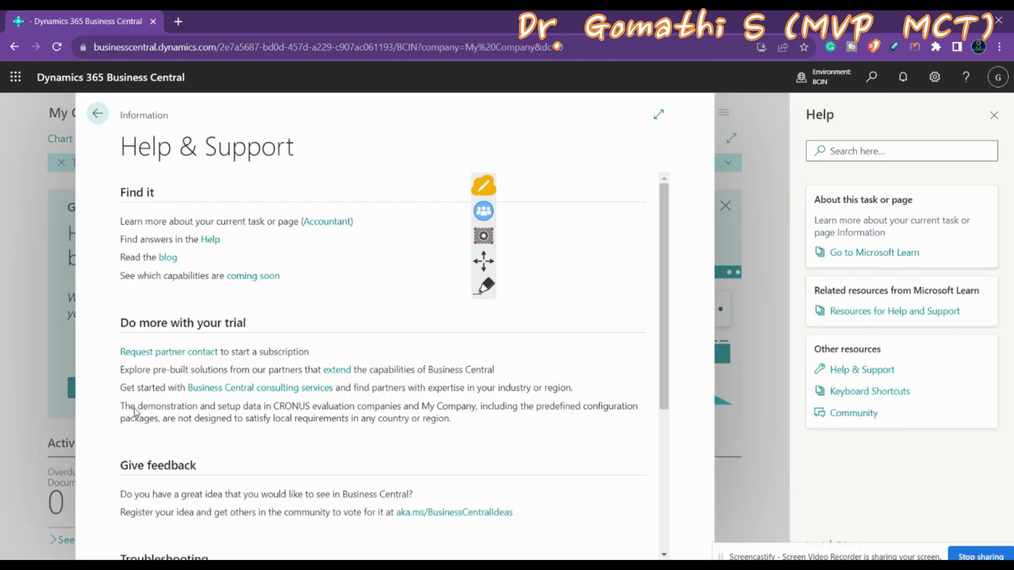
{"action": "scroll", "coordinate": [298, 302], "scroll_direction": "down", "scroll_amount": 5}
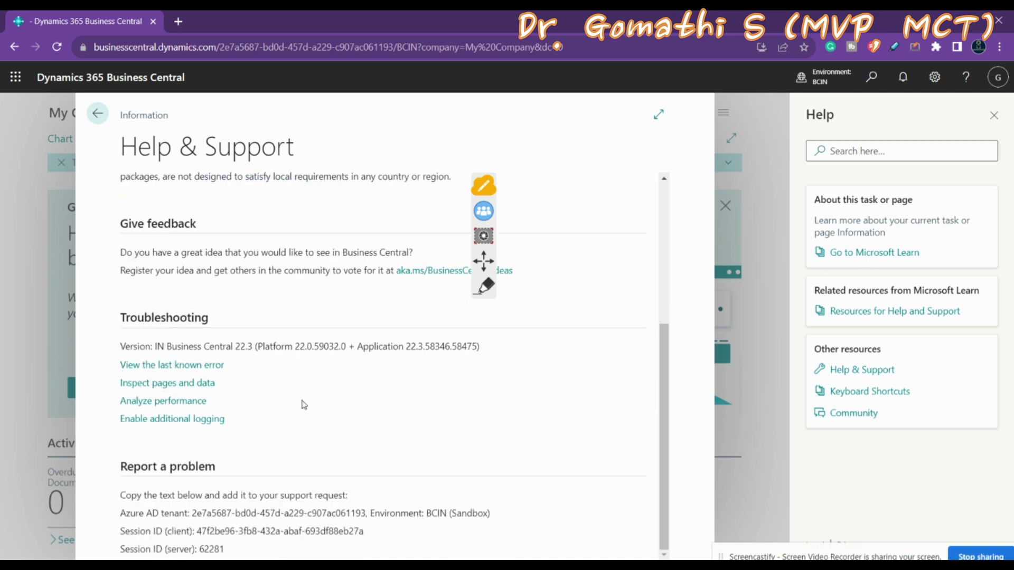
{"action": "scroll", "coordinate": [221, 495], "scroll_direction": "up", "scroll_amount": 5}
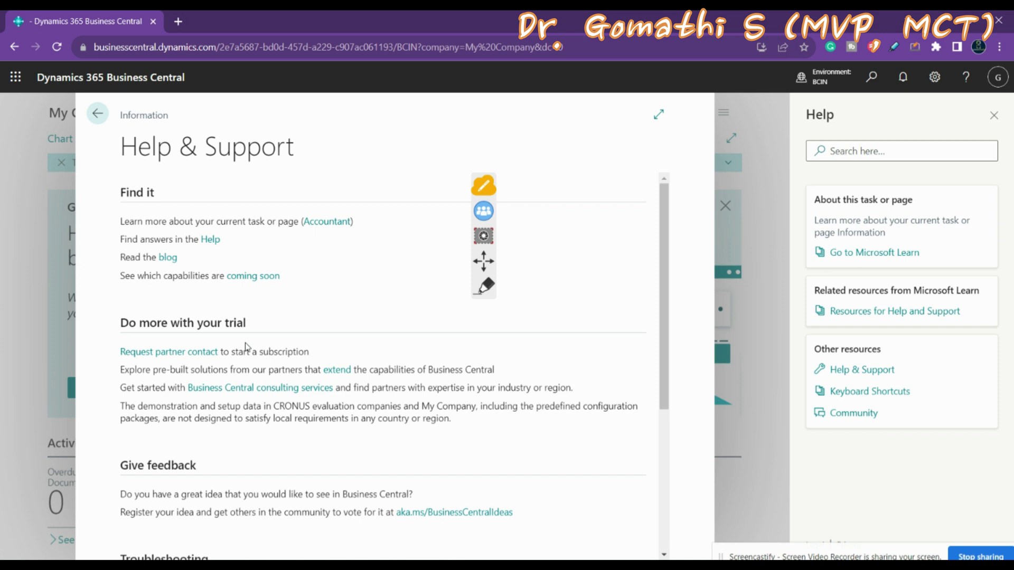
{"action": "left_click", "coordinate": [658, 114]}
{"action": "left_click", "coordinate": [48, 114]}
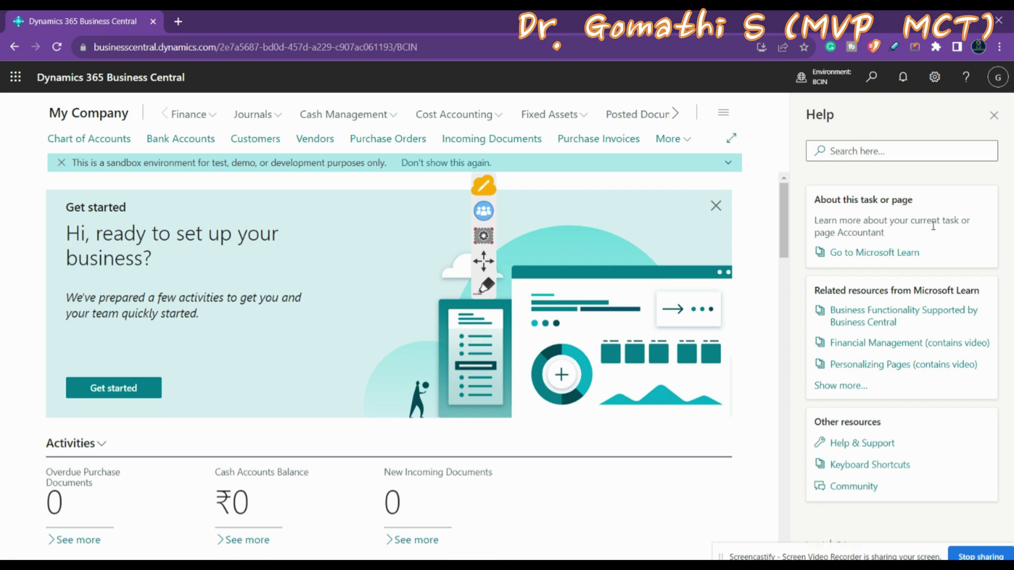
Open Help & Support, highlight the Troubleshooting and Report a problem text, then go back
{"action": "left_click", "coordinate": [861, 444]}
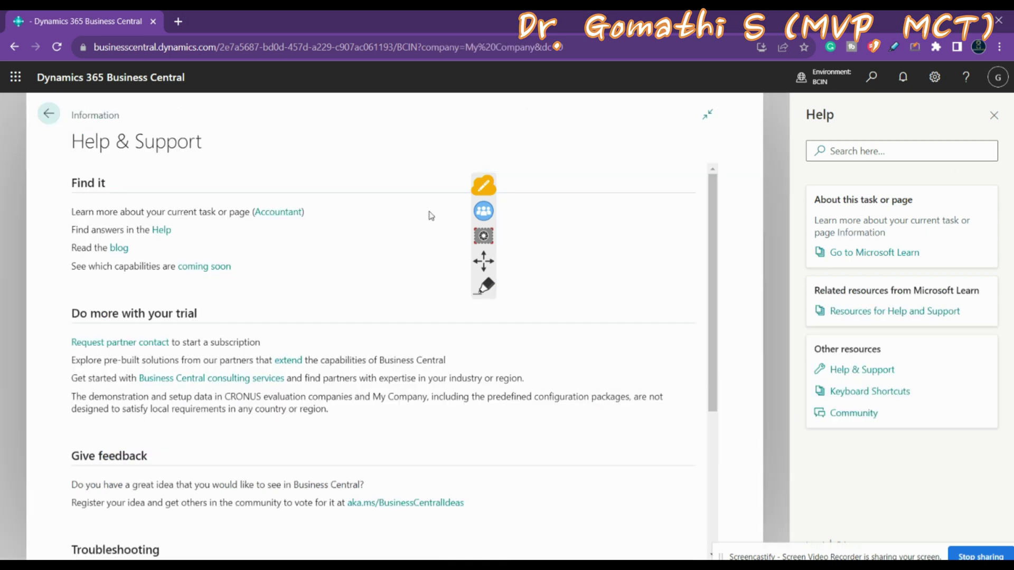
{"action": "scroll", "coordinate": [430, 215], "scroll_direction": "down", "scroll_amount": 4}
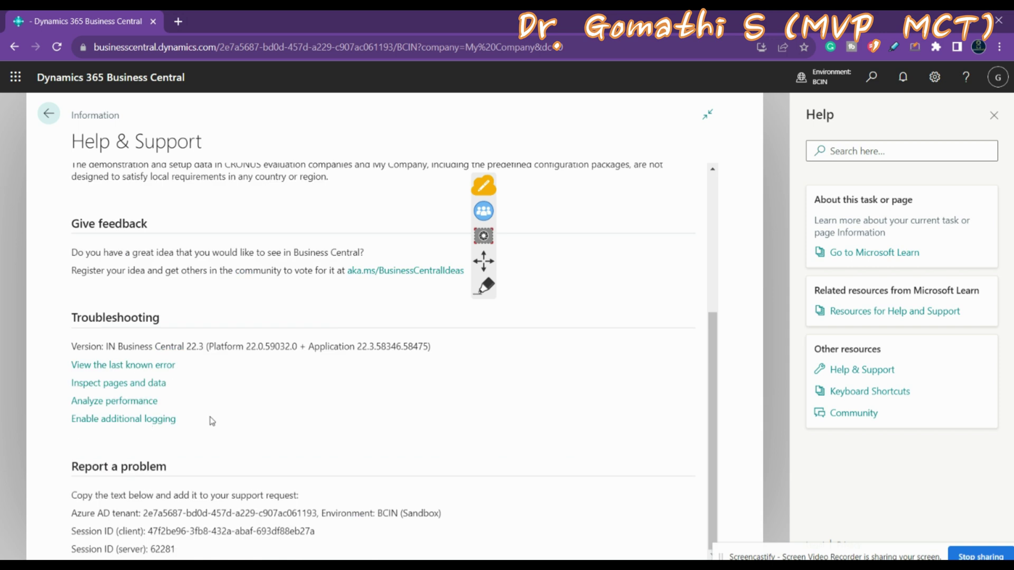
{"action": "left_click_drag", "start_coordinate": [178, 549], "coordinate": [349, 487]}
{"action": "left_click", "coordinate": [353, 468]}
{"action": "scroll", "coordinate": [244, 502], "scroll_direction": "up", "scroll_amount": 4}
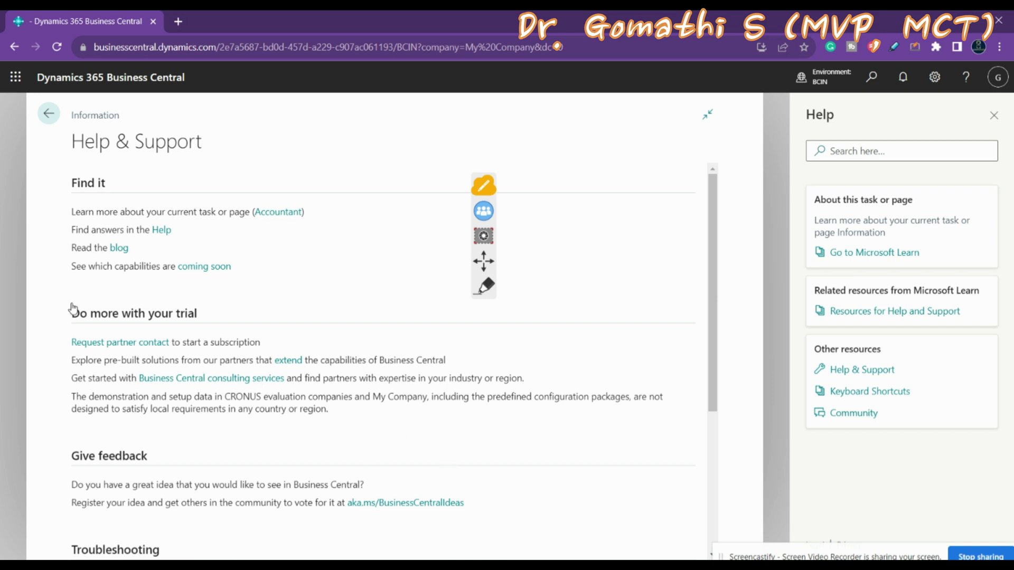
{"action": "left_click", "coordinate": [49, 114]}
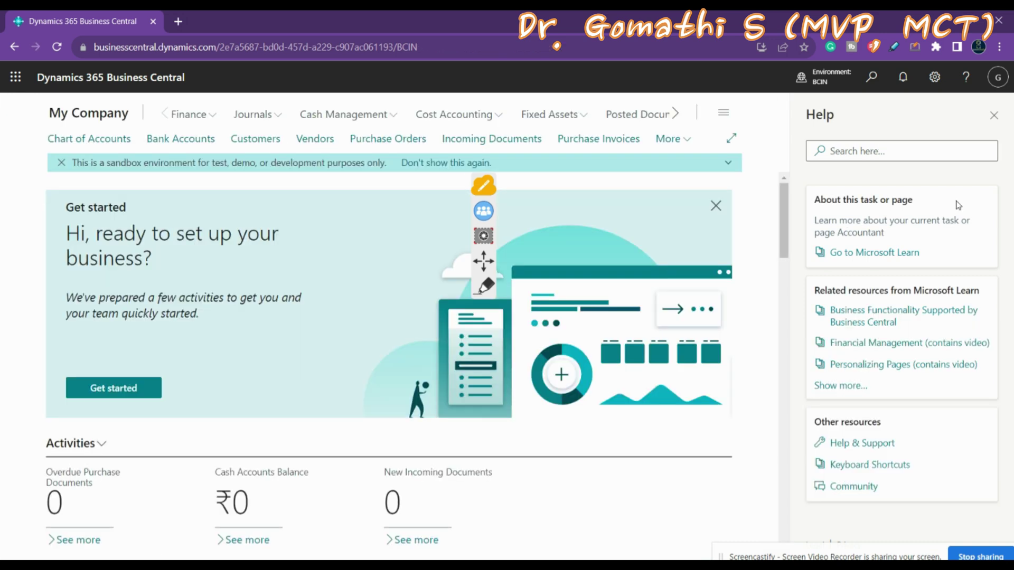
Reopen Help & Support and highlight the page down to the troubleshooting options
{"action": "left_click", "coordinate": [880, 443]}
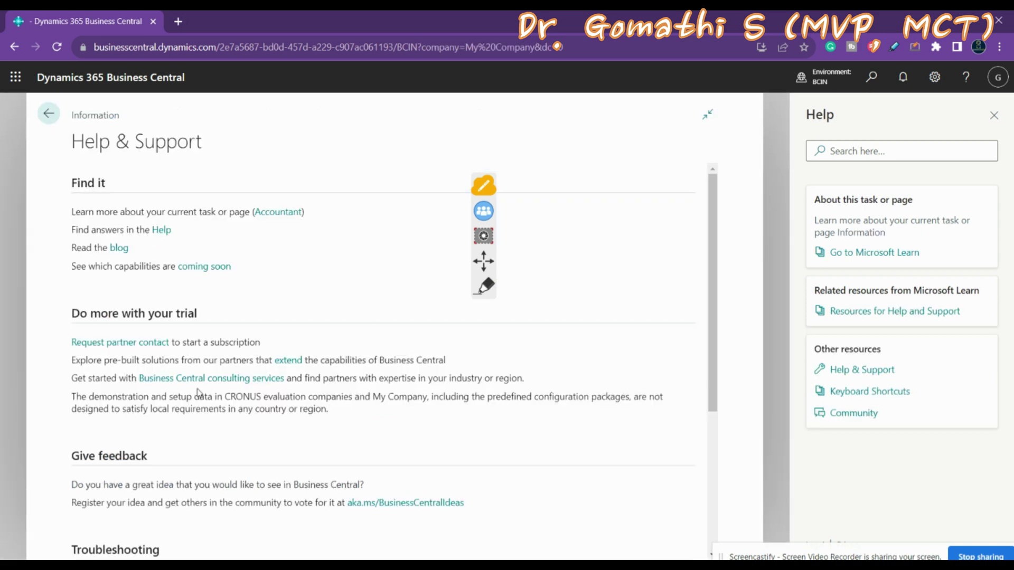
{"action": "scroll", "coordinate": [346, 315], "scroll_direction": "down", "scroll_amount": 5}
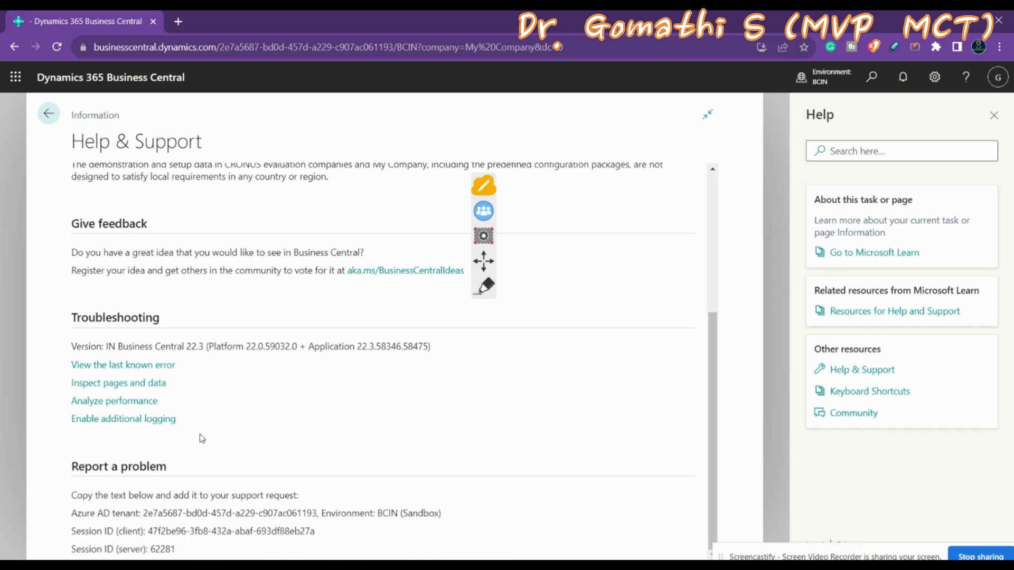
{"action": "left_click_drag", "start_coordinate": [165, 414], "coordinate": [62, 358]}
View the last known error, which shows none since login, and dismiss the dialog
{"action": "left_click", "coordinate": [62, 358]}
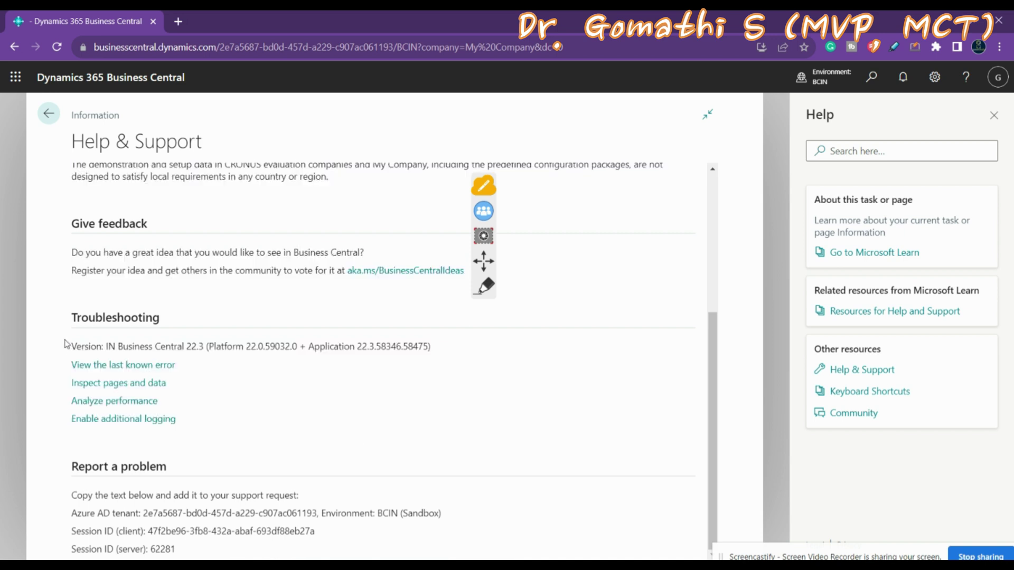
{"action": "left_click", "coordinate": [163, 366]}
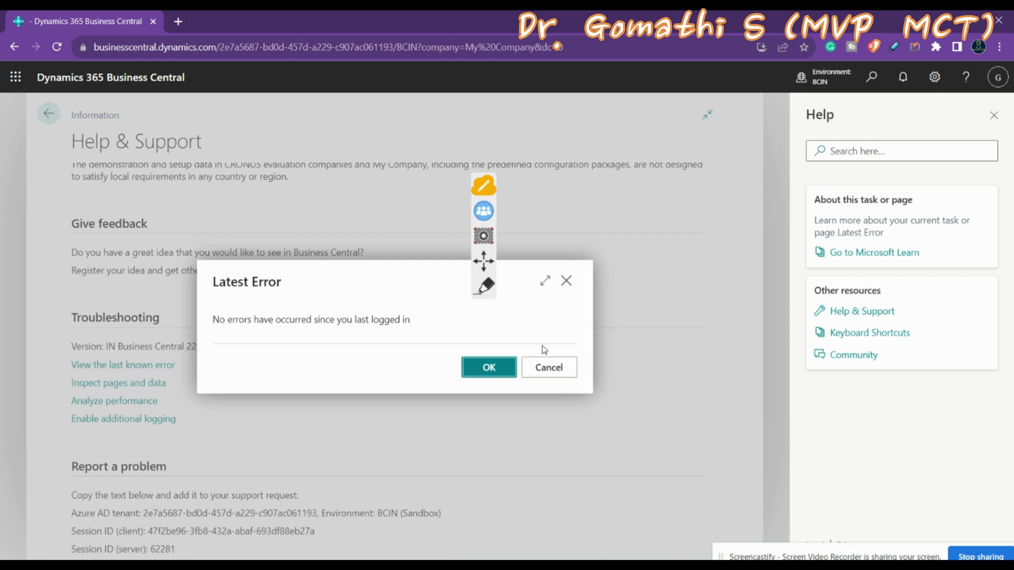
{"action": "left_click", "coordinate": [566, 280]}
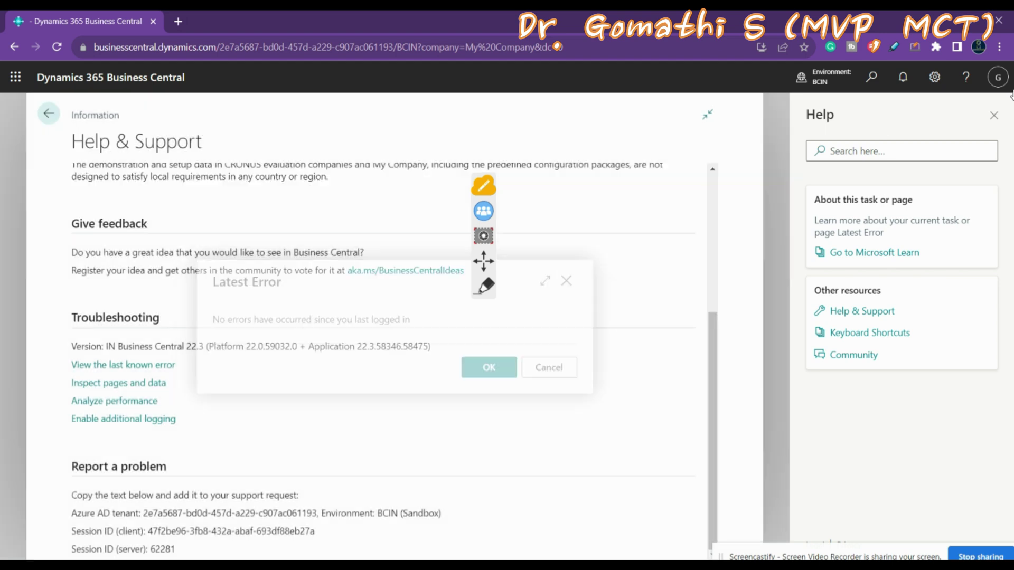
Close the Help pane, return to the My Company home page, and switch to Word
{"action": "left_click", "coordinate": [993, 118]}
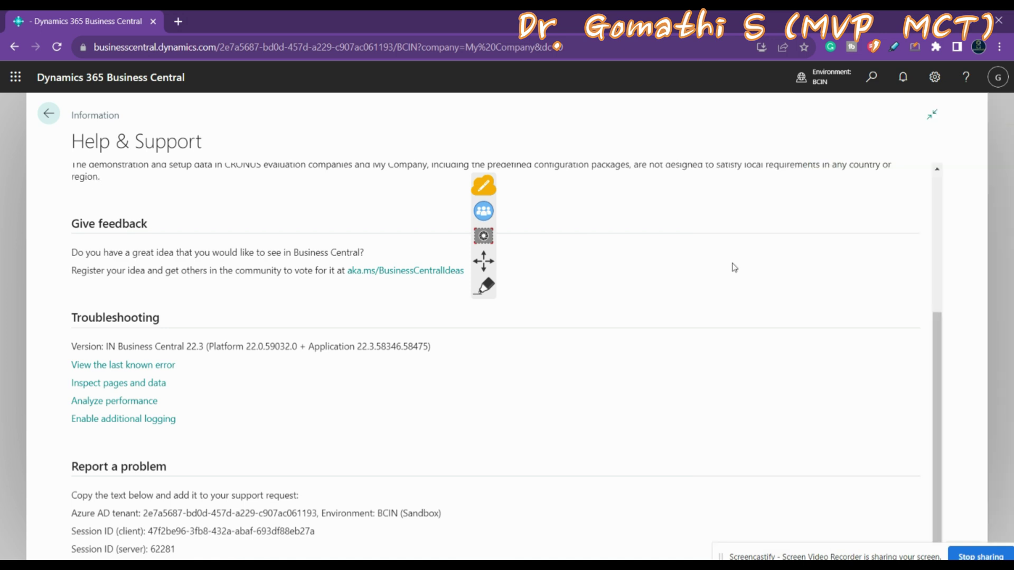
{"action": "left_click", "coordinate": [48, 113]}
{"action": "key", "text": "alt+Tab"}
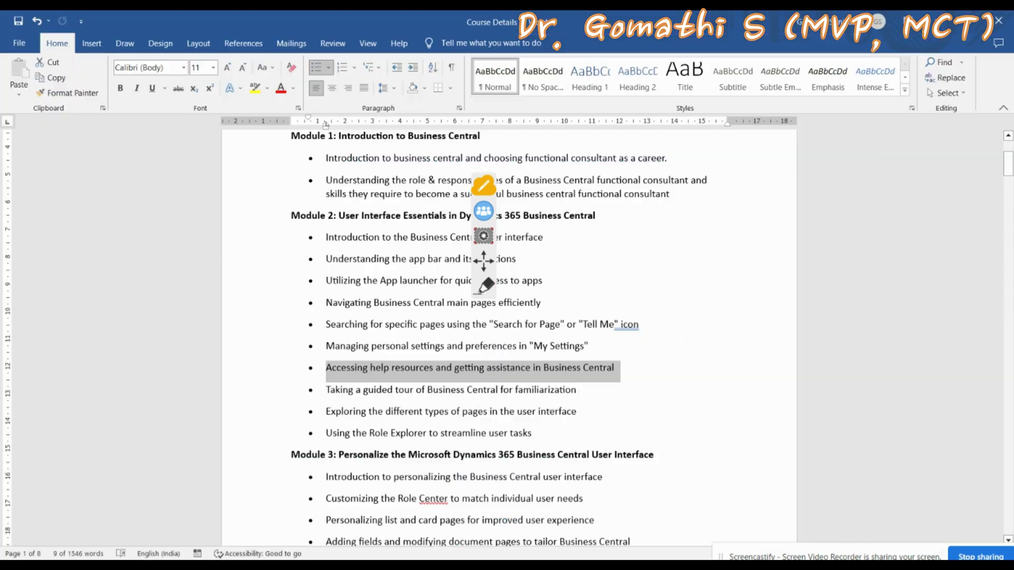
Highlight the 'Taking a guided tour of Business Central' bullet, then switch back to the browser
{"action": "left_click", "coordinate": [330, 390]}
{"action": "left_click_drag", "start_coordinate": [325, 390], "coordinate": [581, 392]}
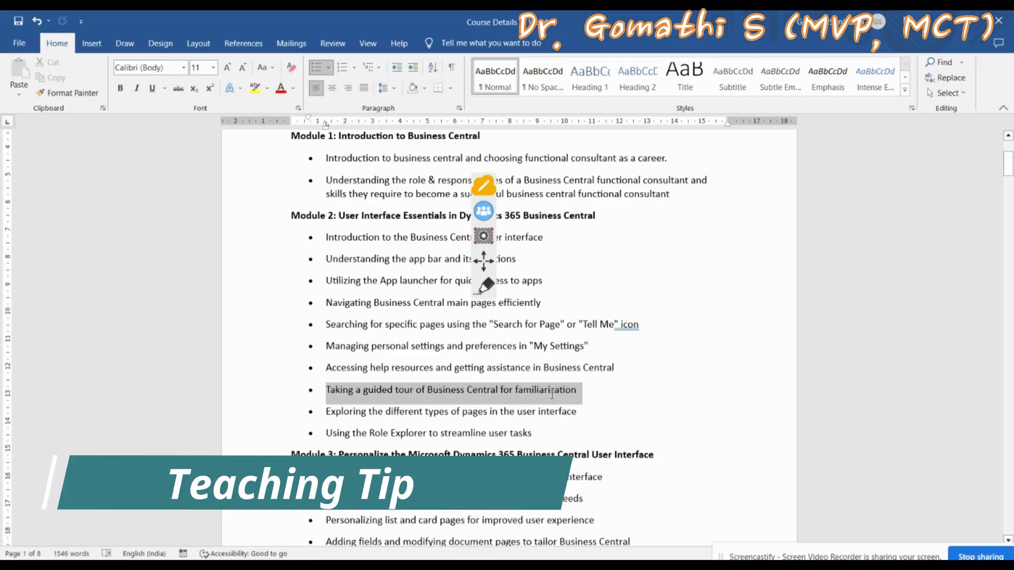
{"action": "left_click", "coordinate": [939, 21]}
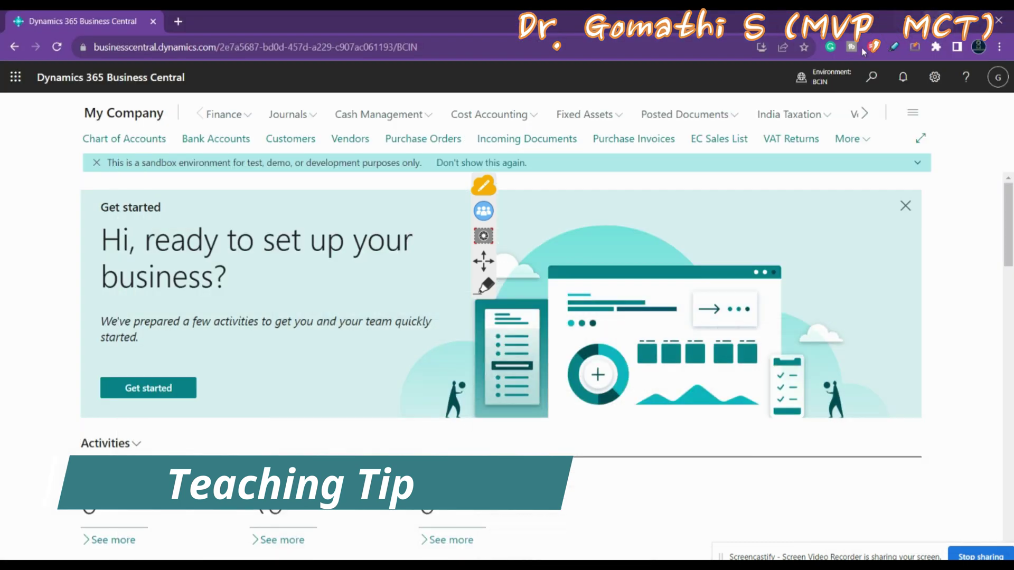
{"action": "left_click_drag", "start_coordinate": [484, 260], "coordinate": [992, 330]}
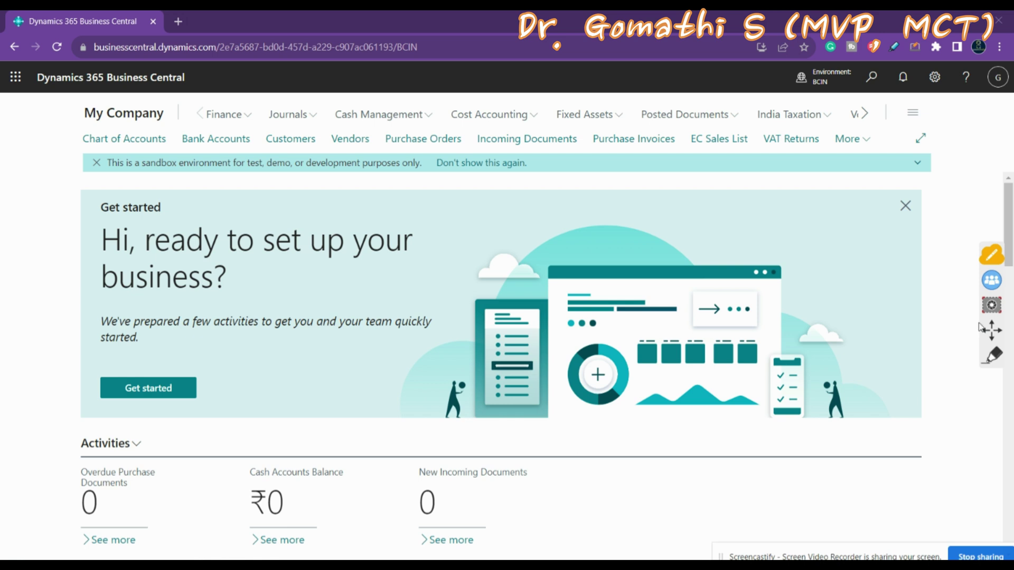
Choose Chart of Accounts from the Finance menu in the navigation bar
{"action": "left_click", "coordinate": [992, 356]}
{"action": "mouse_move", "coordinate": [246, 98]}
{"action": "left_mouse_down"}
{"action": "mouse_move", "coordinate": [219, 98]}
{"action": "mouse_move", "coordinate": [242, 123]}
{"action": "left_mouse_up"}
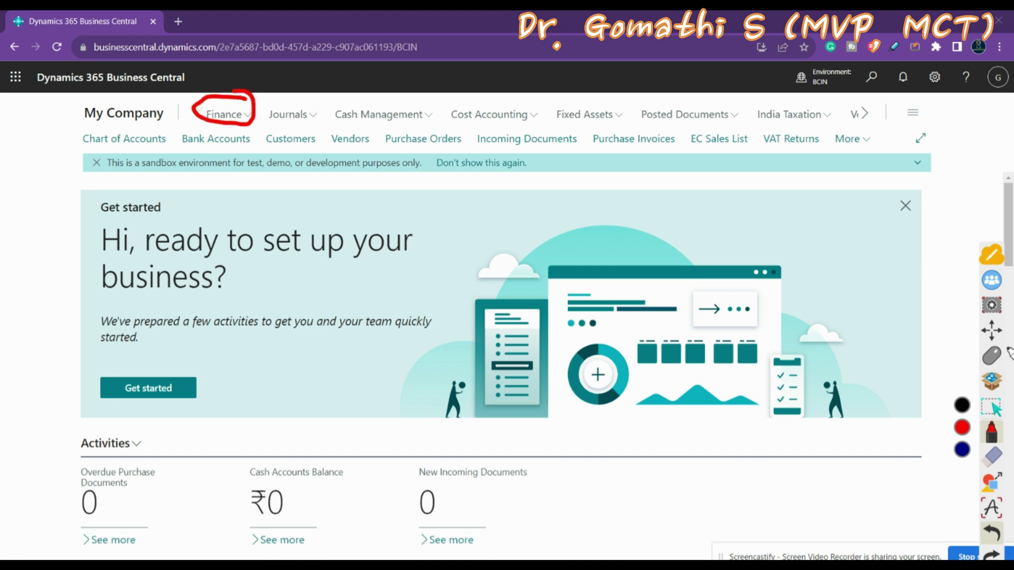
{"action": "left_click", "coordinate": [992, 455]}
{"action": "left_click", "coordinate": [993, 360]}
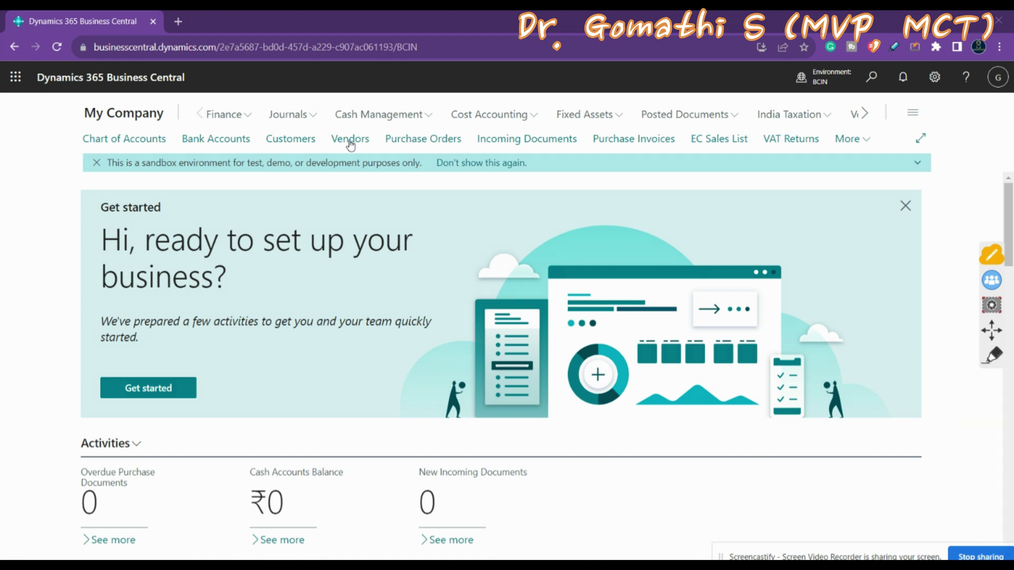
{"action": "left_click", "coordinate": [242, 118]}
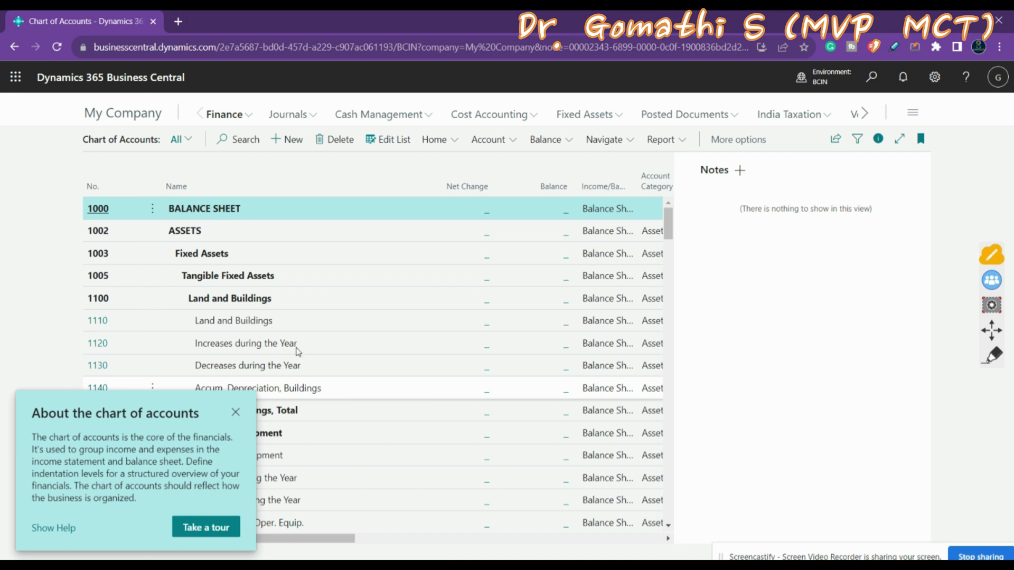
Run the four-step Chart of Accounts tour through to Got it
{"action": "left_click", "coordinate": [208, 530]}
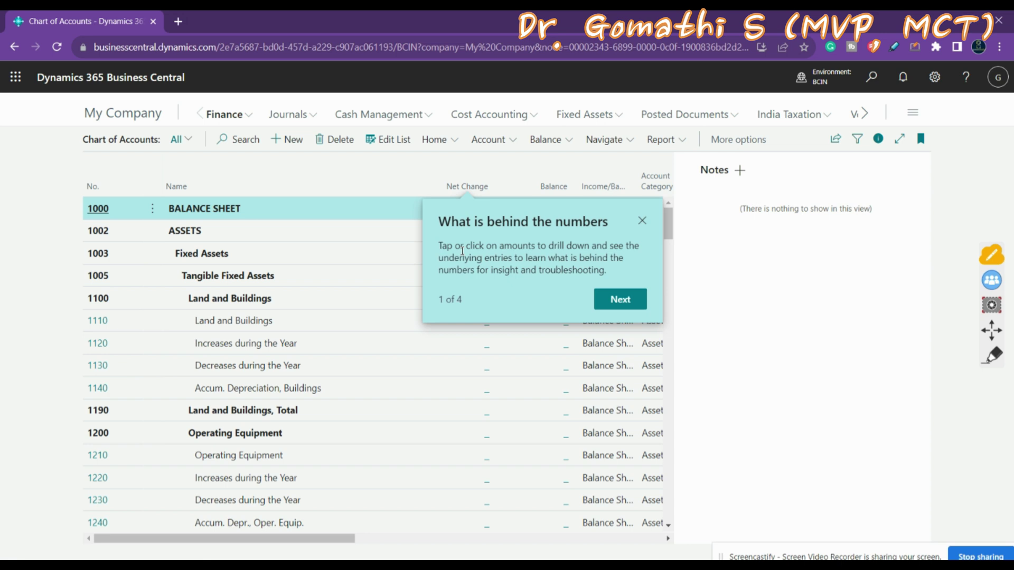
{"action": "left_click", "coordinate": [626, 303]}
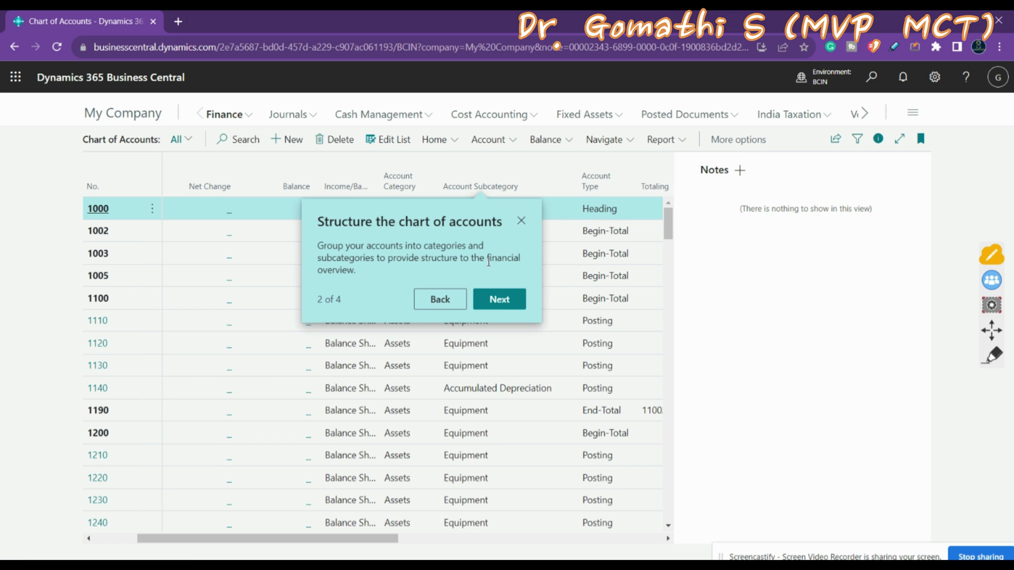
{"action": "left_click", "coordinate": [506, 299]}
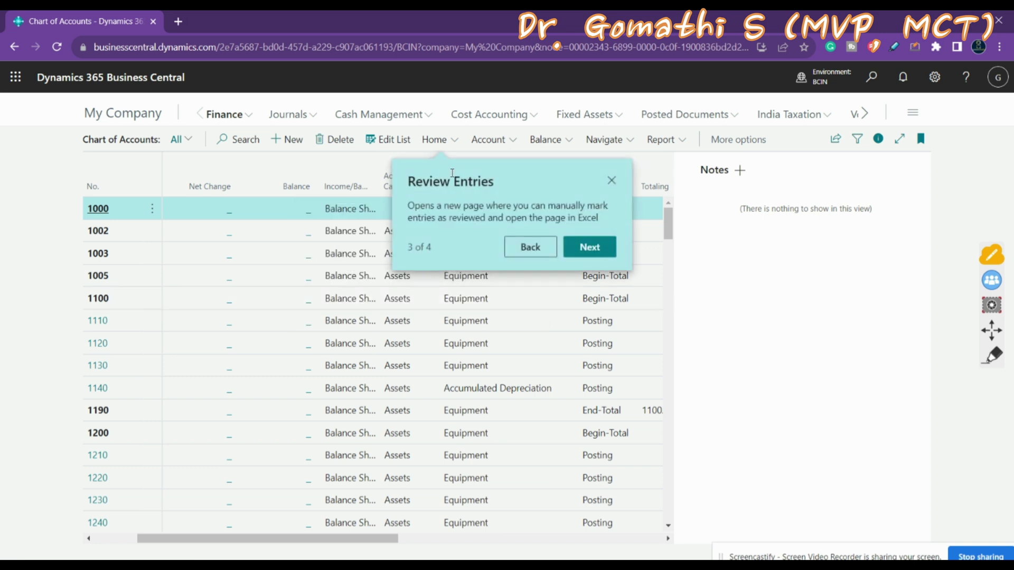
{"action": "left_click", "coordinate": [575, 248]}
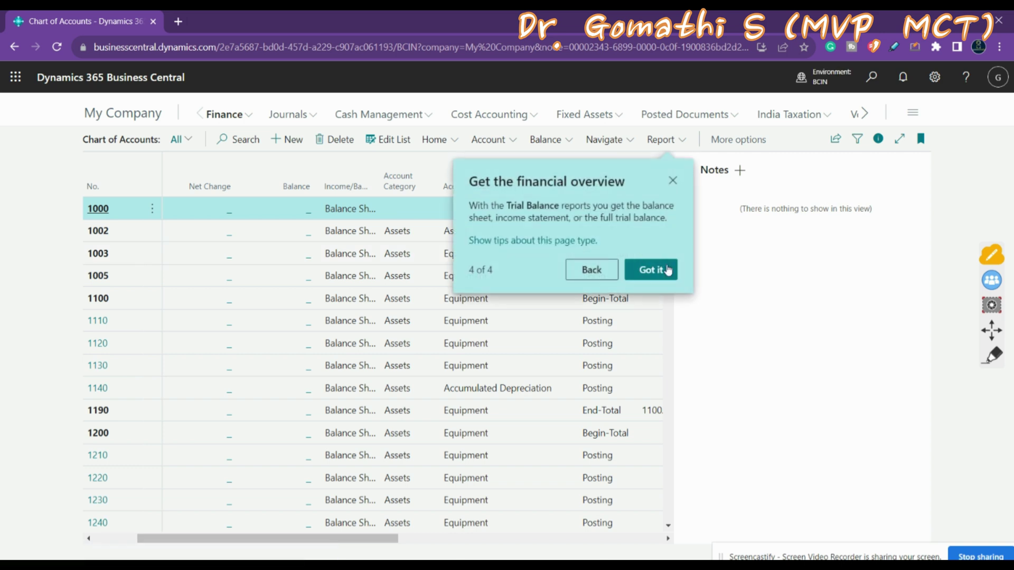
{"action": "left_click", "coordinate": [668, 270]}
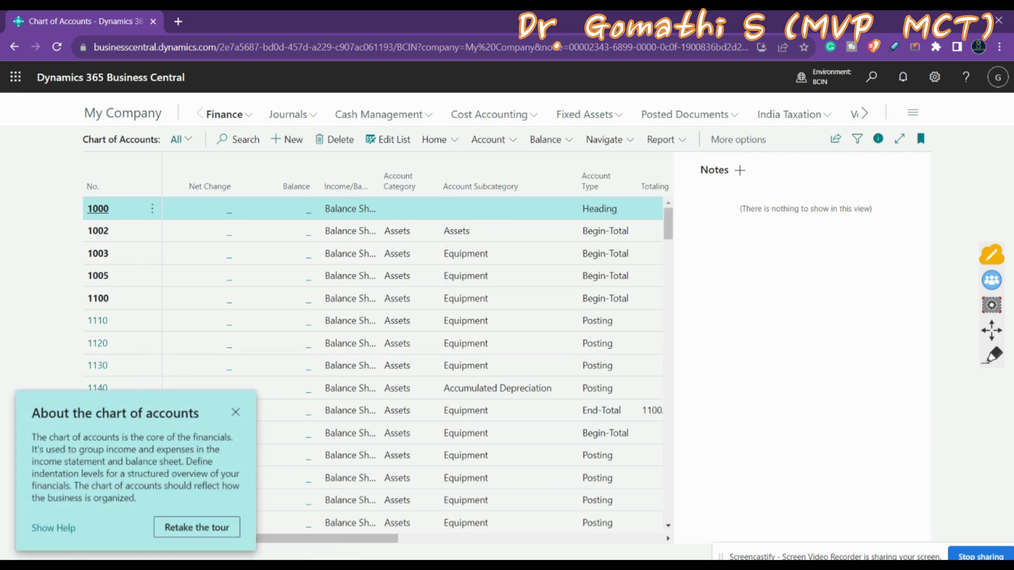
Show help about the chart of accounts, then highlight bullet lines in the Word outline
{"action": "left_click", "coordinate": [60, 529]}
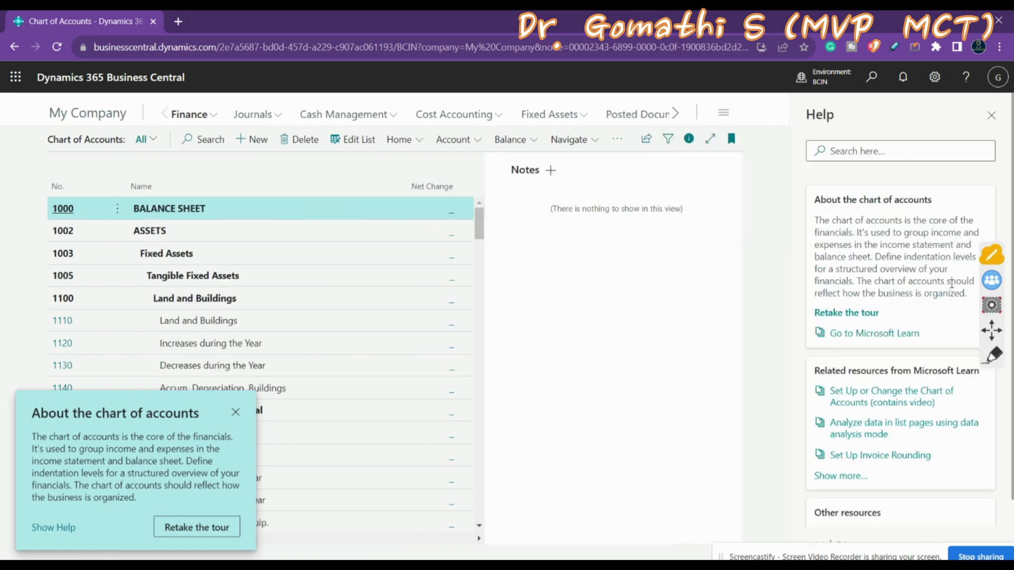
{"action": "left_click_drag", "start_coordinate": [326, 346], "coordinate": [577, 384]}
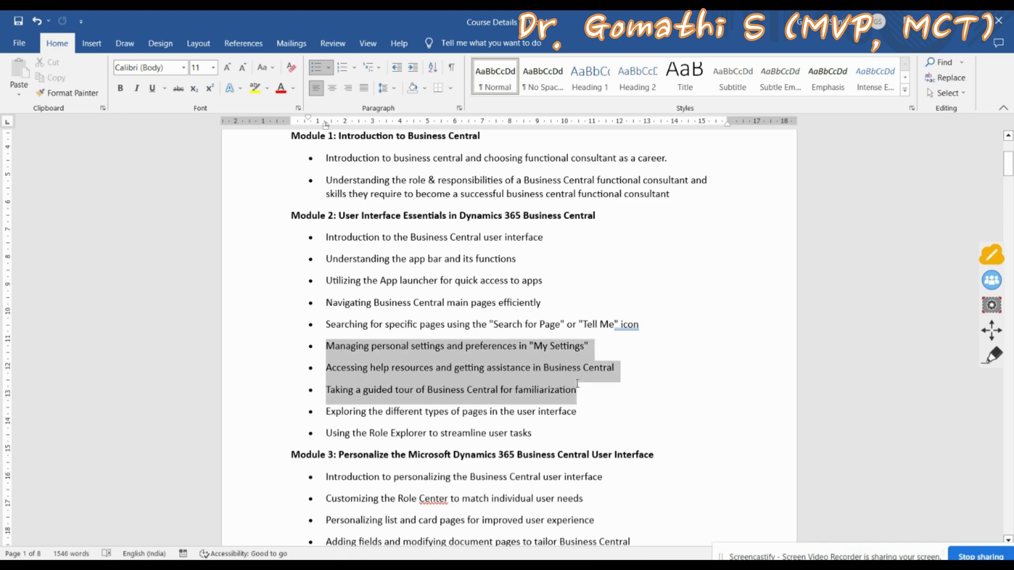
{"action": "left_click", "coordinate": [414, 391]}
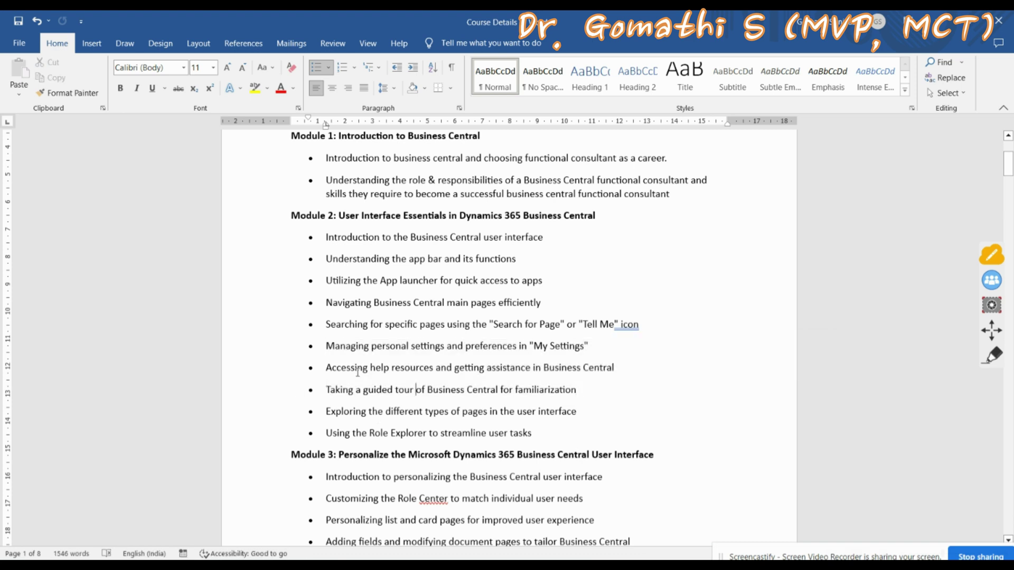
{"action": "left_click_drag", "start_coordinate": [607, 397], "coordinate": [326, 345]}
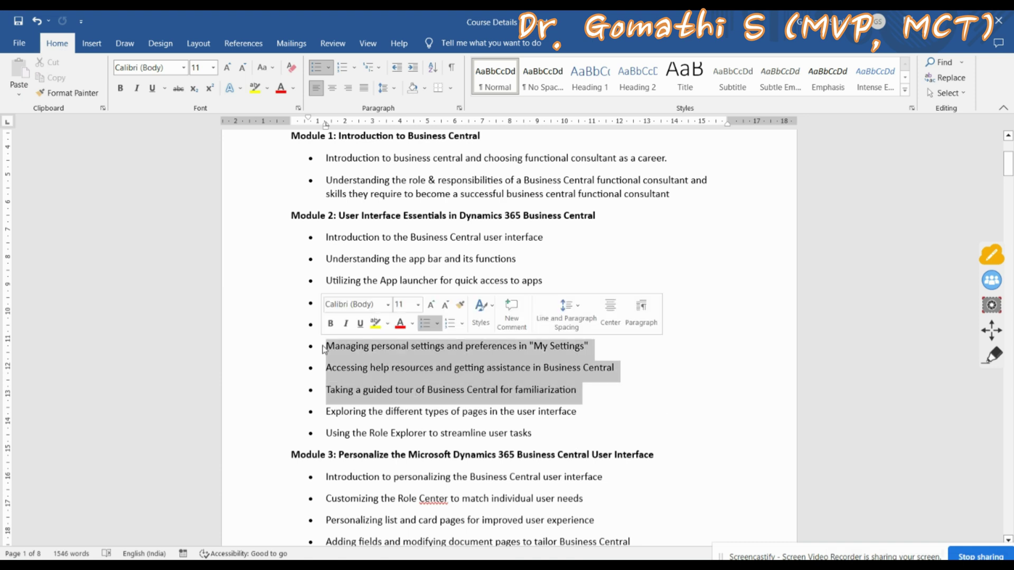
{"action": "left_click_drag", "start_coordinate": [326, 413], "coordinate": [581, 417]}
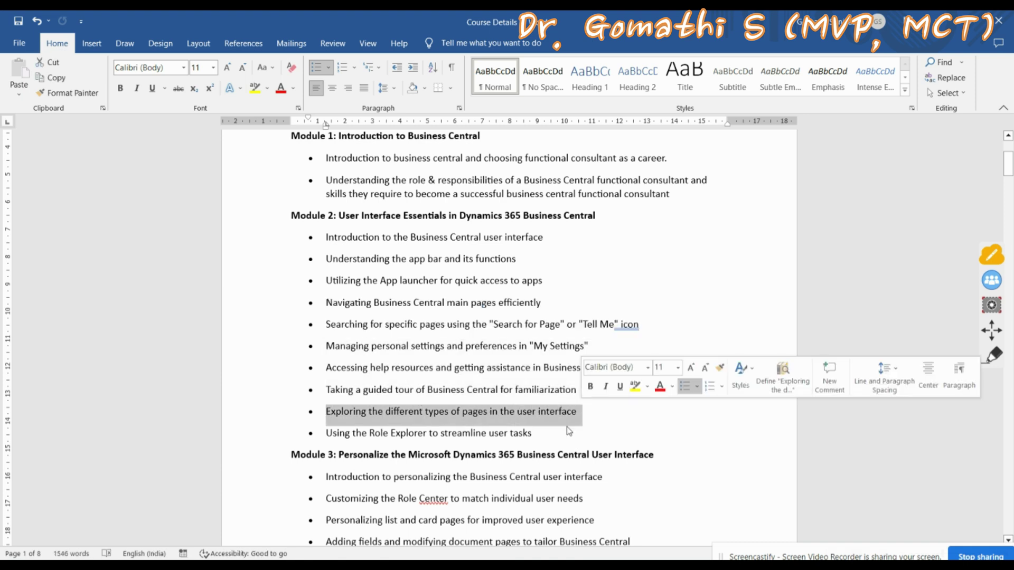
{"action": "left_click", "coordinate": [559, 433]}
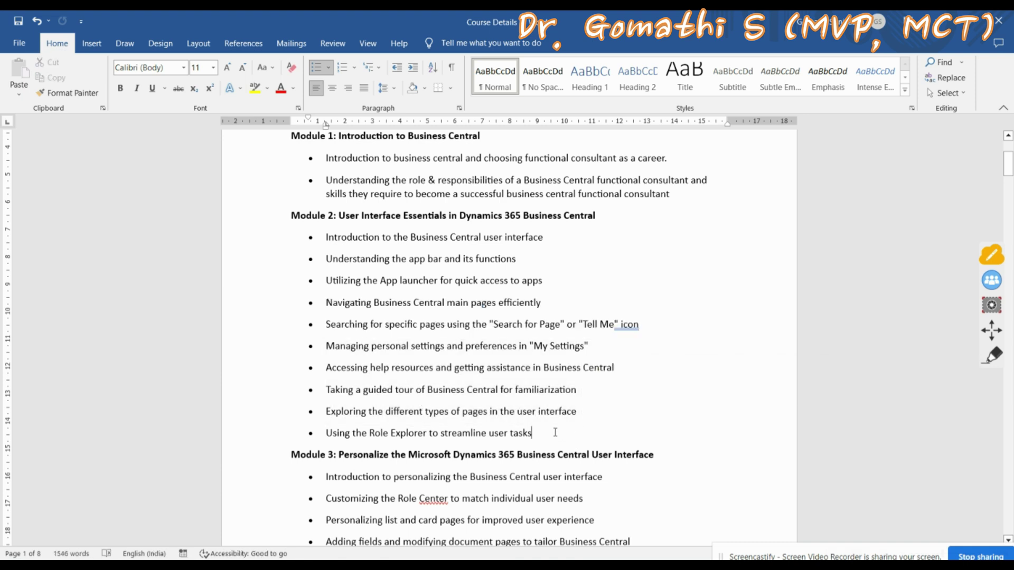
{"action": "left_click_drag", "start_coordinate": [554, 433], "coordinate": [316, 435]}
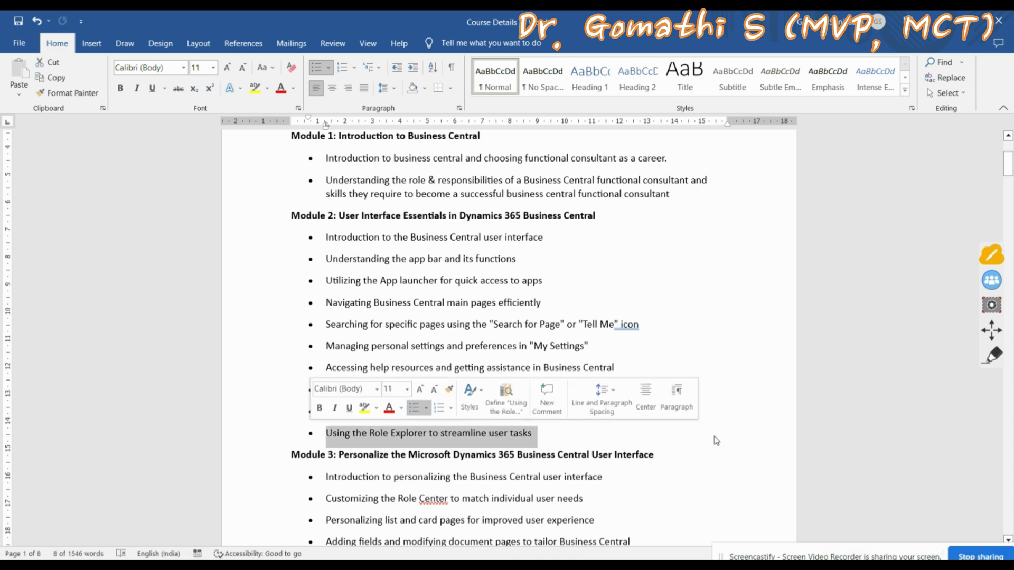
{"action": "left_click_drag", "start_coordinate": [554, 433], "coordinate": [338, 430]}
{"action": "left_click", "coordinate": [337, 430]}
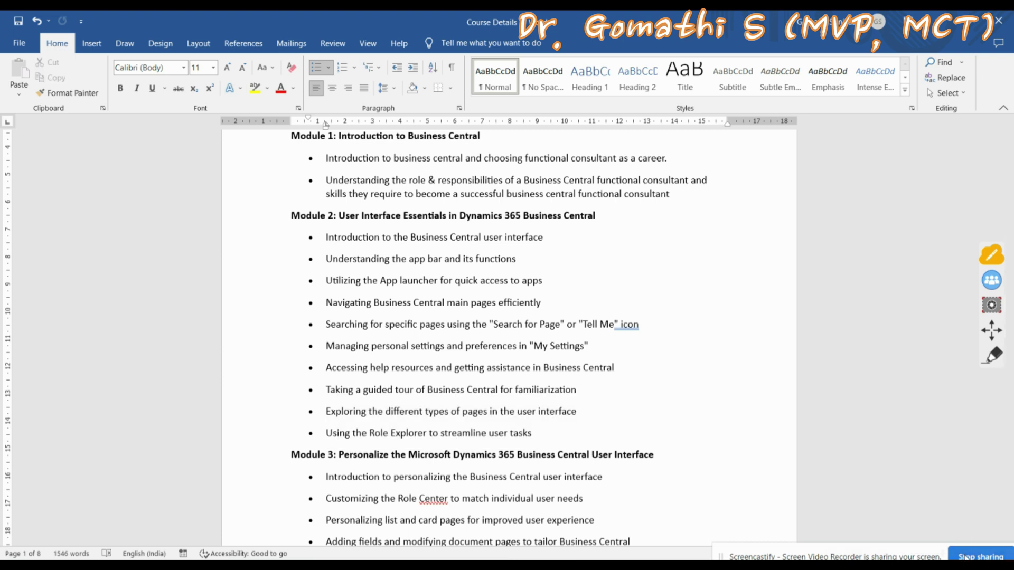